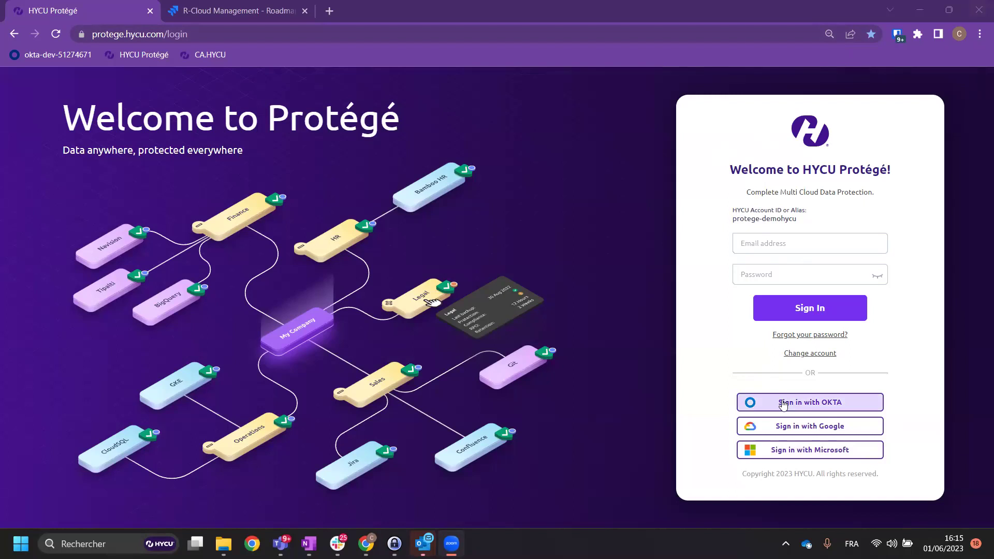
Sign in to HYCU Protégé with the Google account option and dismiss the translation offer
{"action": "left_click", "coordinate": [770, 431]}
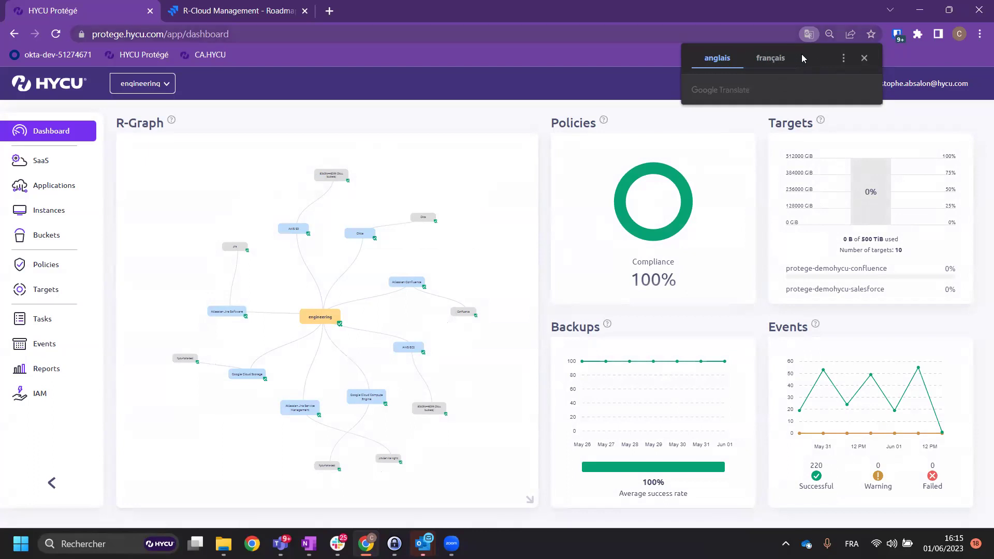
{"action": "left_click", "coordinate": [863, 59]}
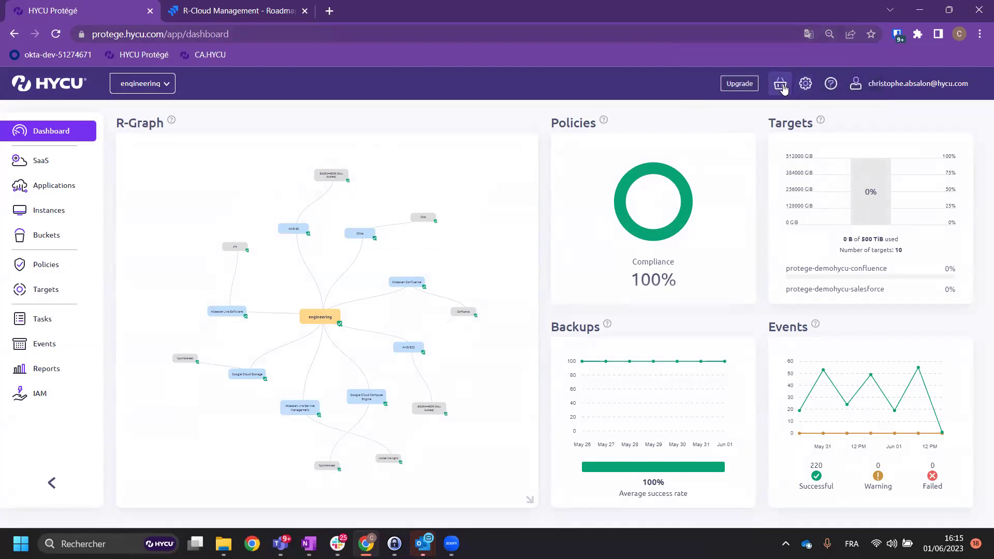
Begin configuring an Atlassian Jira Service Management source with display name demo from the marketplace, and close it without saving
{"action": "left_click", "coordinate": [780, 85]}
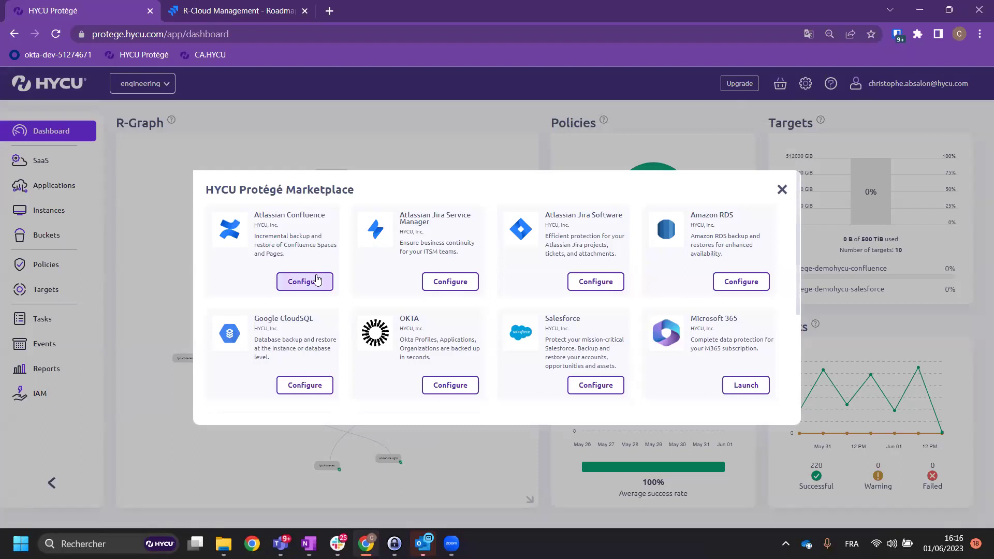
{"action": "left_click", "coordinate": [443, 282]}
{"action": "left_click", "coordinate": [643, 262]}
{"action": "type", "text": "demo"}
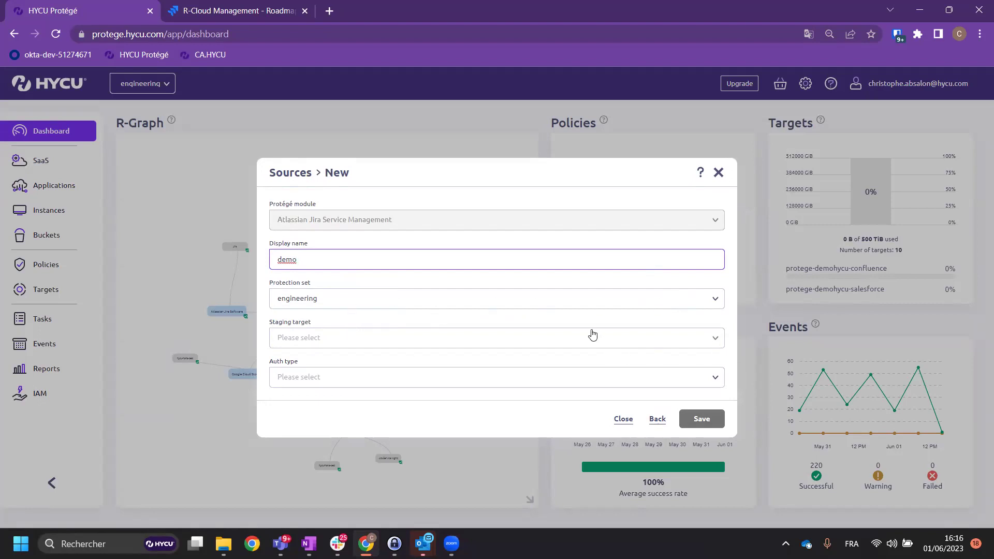
{"action": "left_click", "coordinate": [623, 419]}
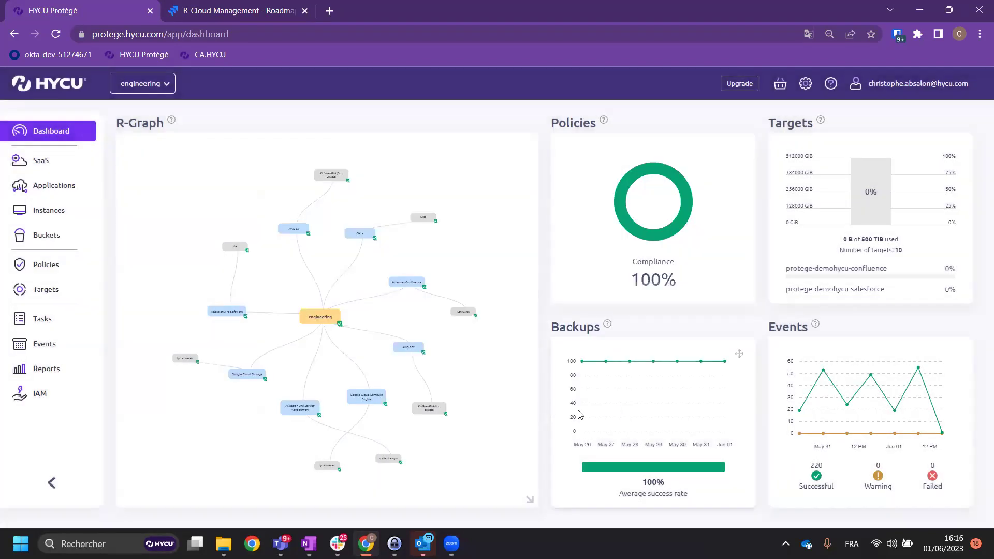
Review the protected SaaS items and the full policies list, with the policy details view minimized
{"action": "left_click", "coordinate": [39, 161]}
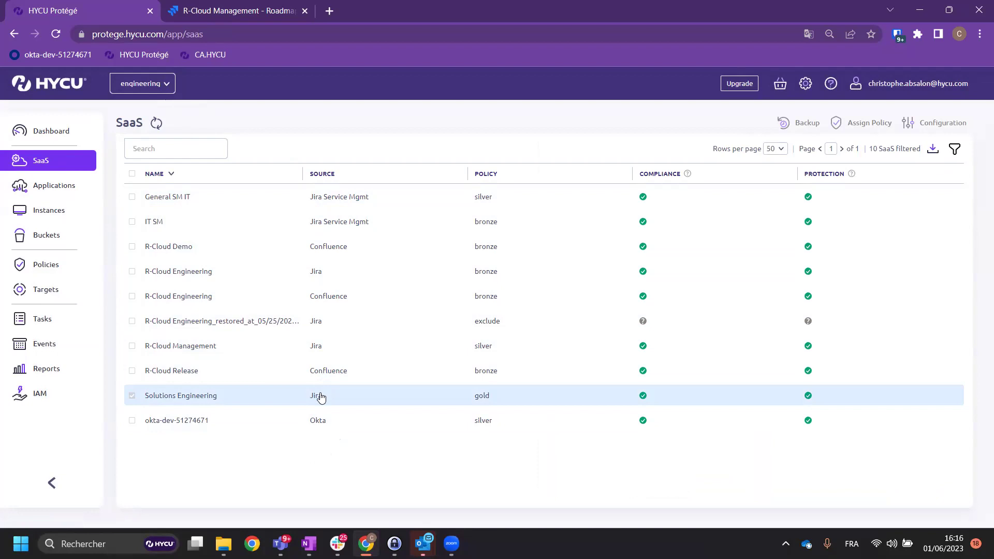
{"action": "left_click", "coordinate": [60, 265]}
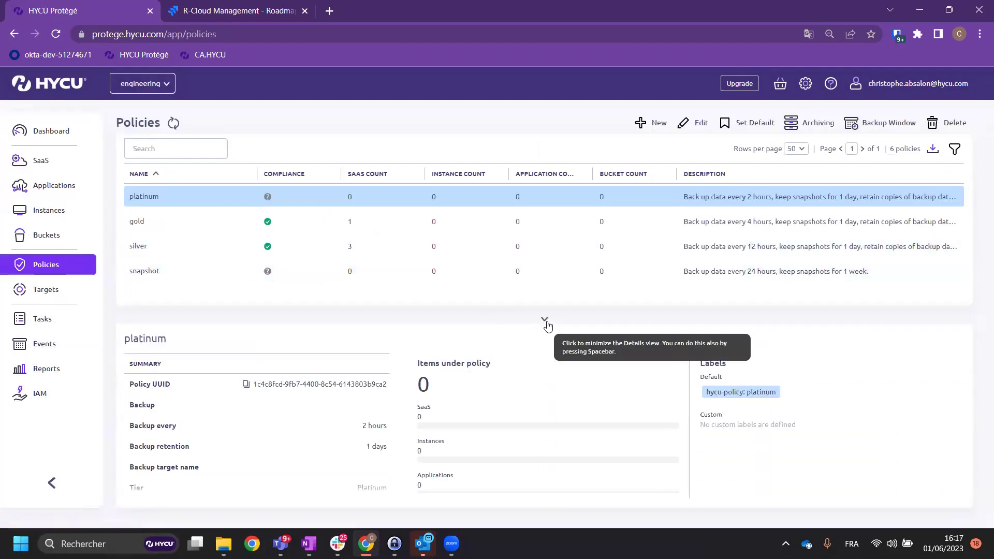
{"action": "left_click", "coordinate": [548, 324]}
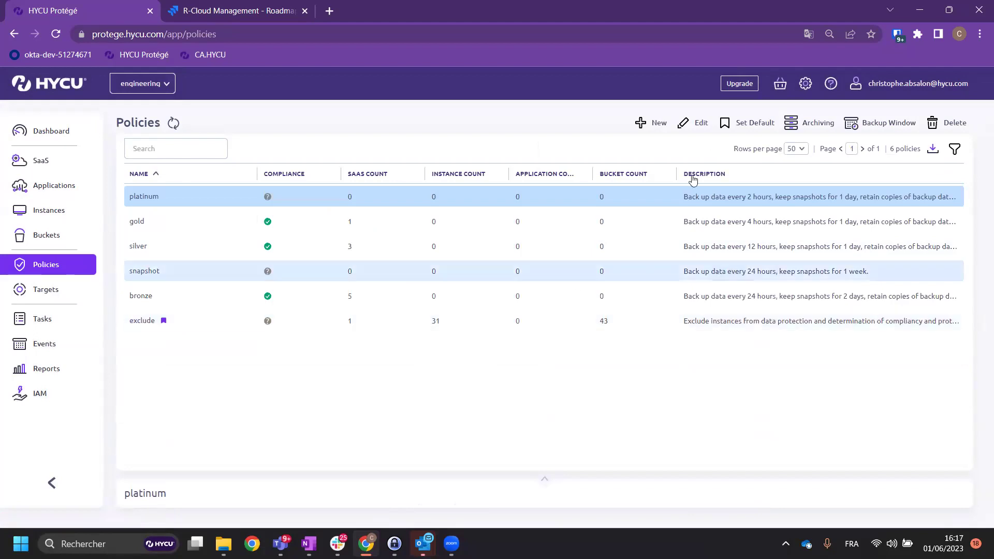
Begin a new policy with the Backup Window, Copy and Archiving options enabled, and close it without saving
{"action": "left_click", "coordinate": [657, 128]}
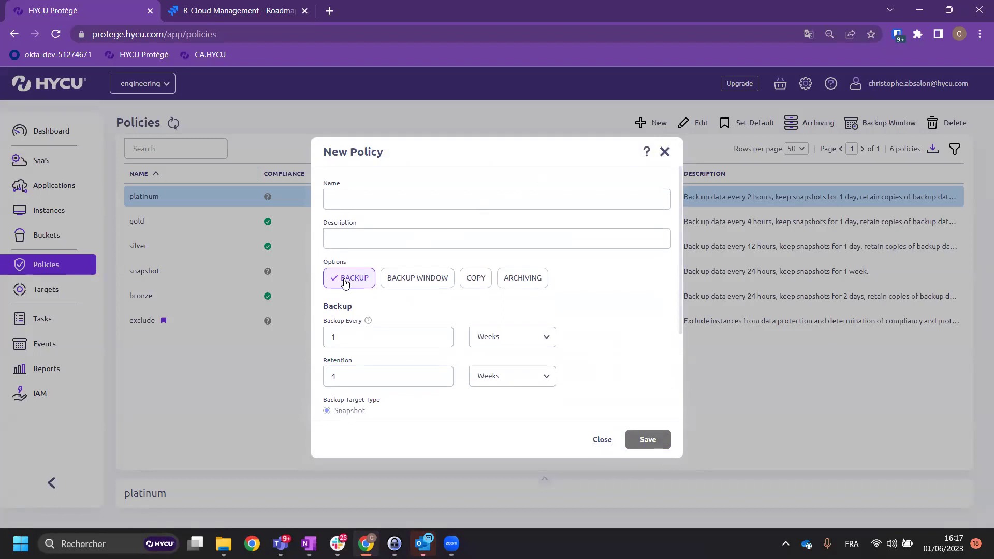
{"action": "left_click", "coordinate": [419, 280]}
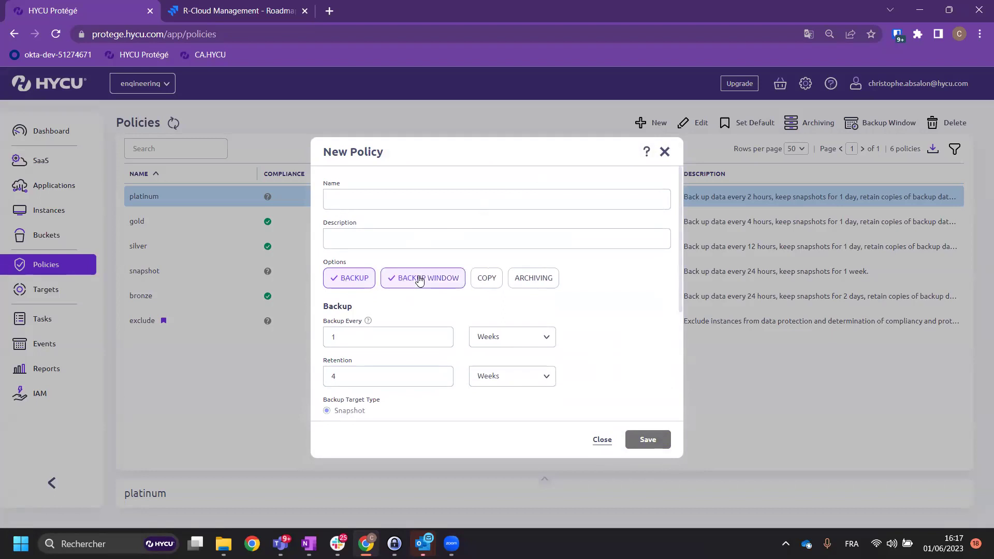
{"action": "left_click", "coordinate": [484, 280]}
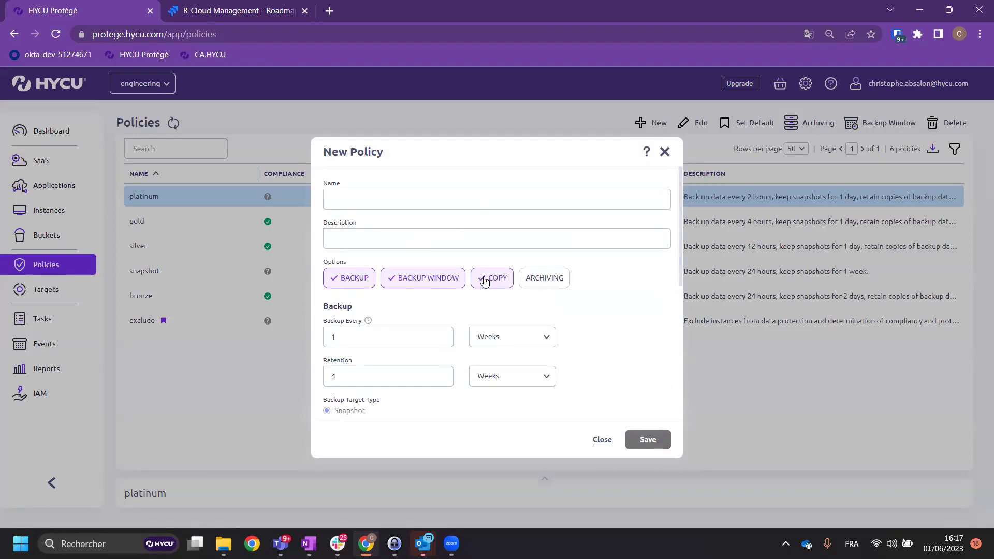
{"action": "left_click", "coordinate": [540, 279]}
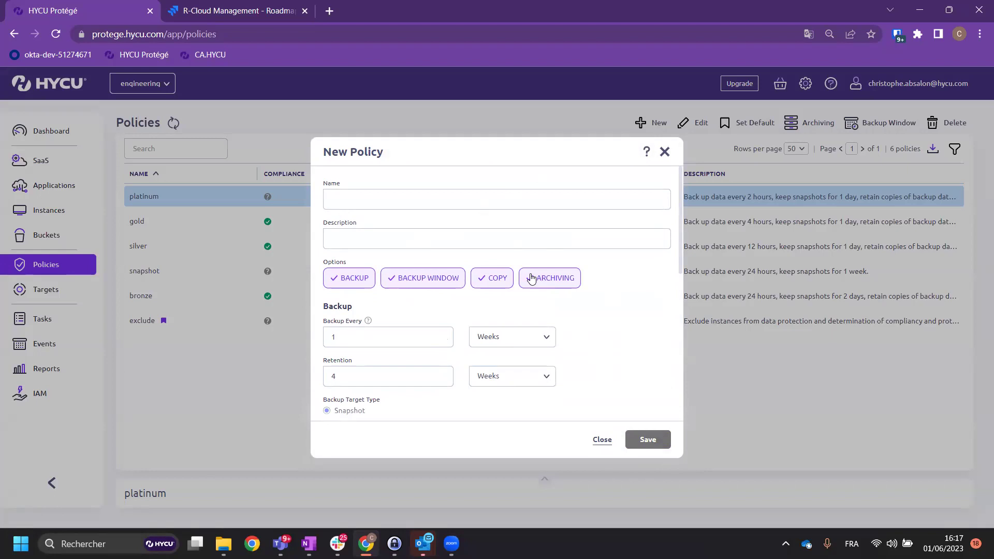
{"action": "left_click", "coordinate": [595, 438]}
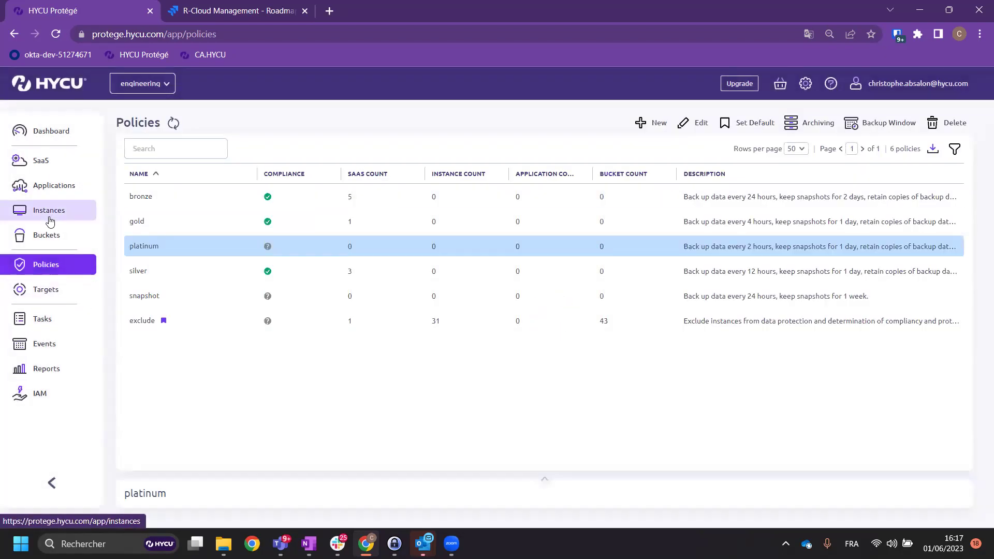
View the lists of buckets, instances and applications
{"action": "left_click", "coordinate": [45, 236]}
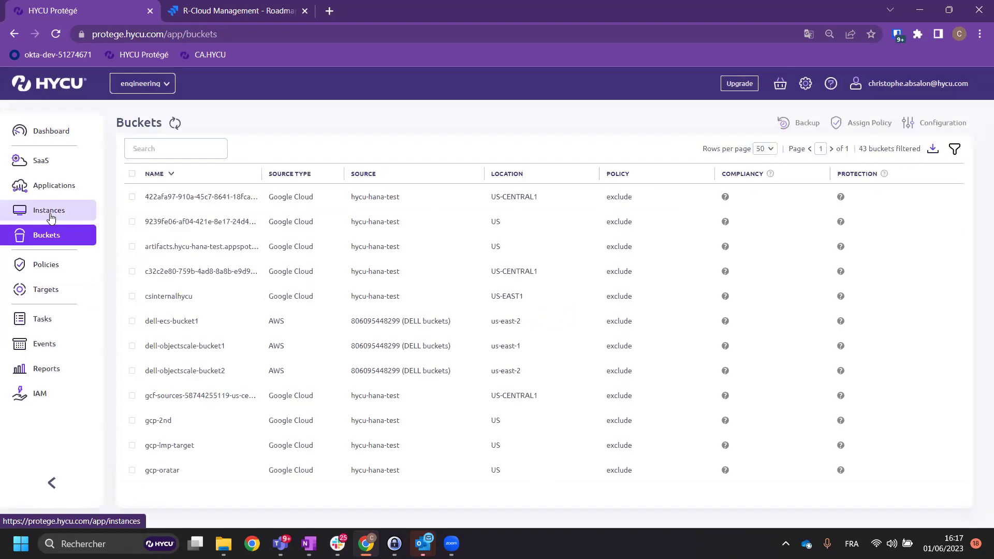
{"action": "left_click", "coordinate": [50, 217]}
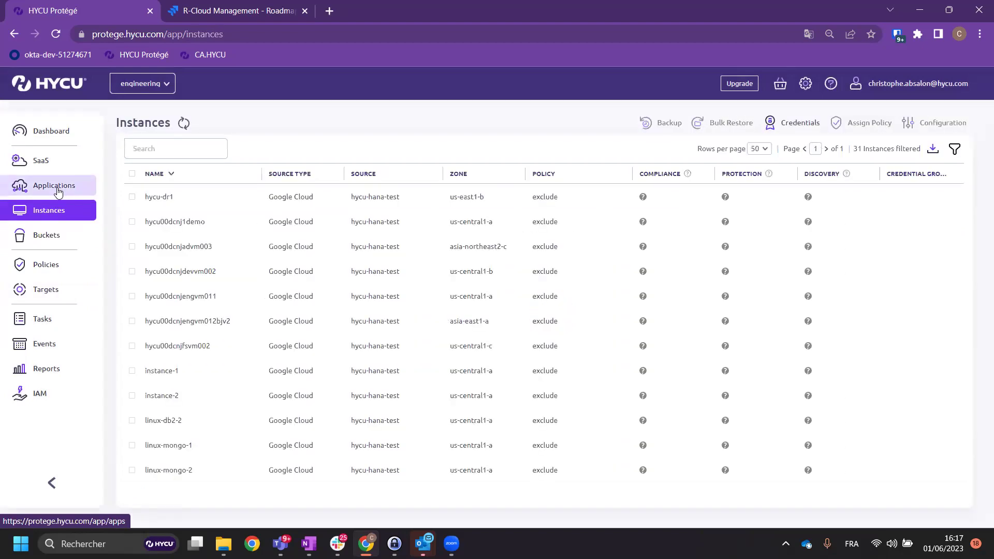
{"action": "left_click", "coordinate": [58, 191]}
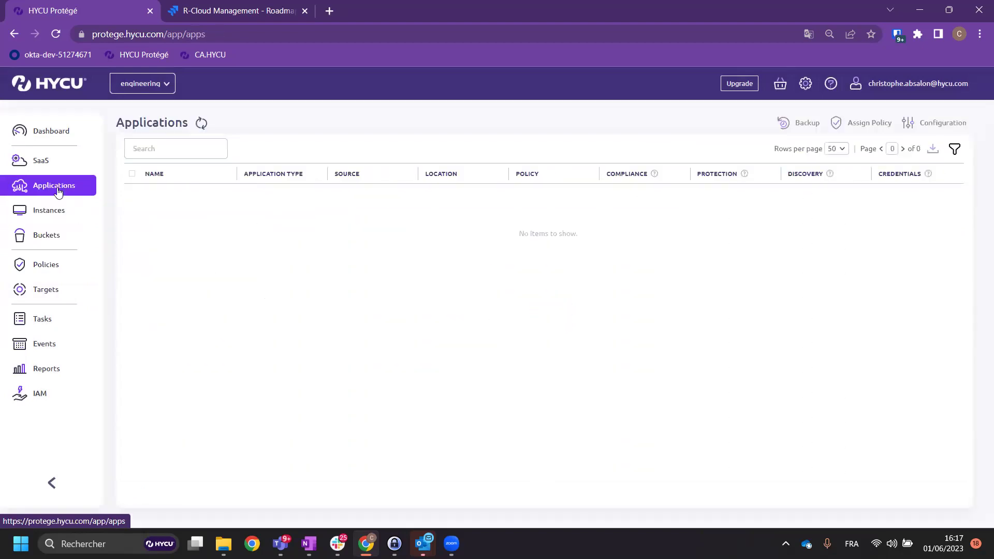
Show the restore points of the R-Cloud Management SaaS item and expand epic RCM-1 in its Jira roadmap
{"action": "left_click", "coordinate": [41, 163]}
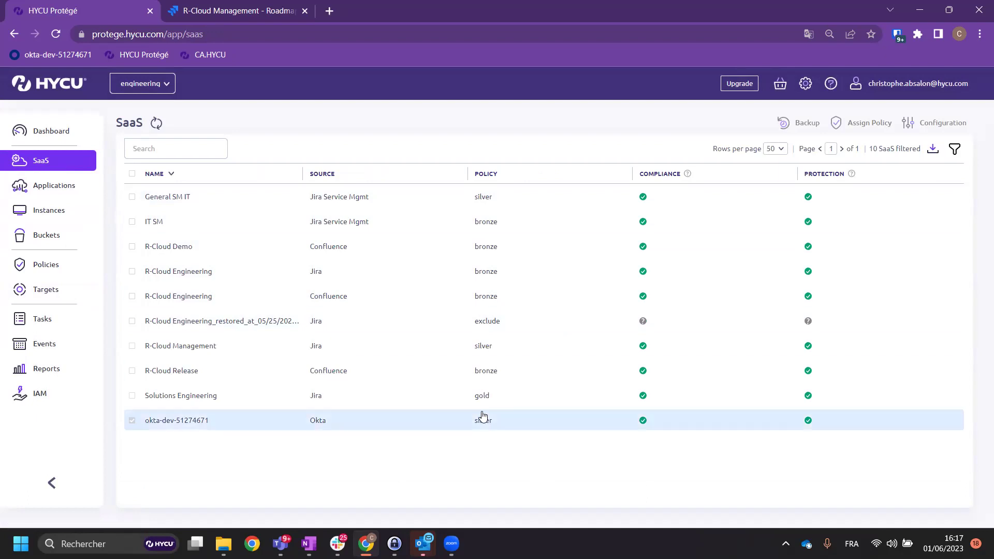
{"action": "left_click", "coordinate": [205, 351]}
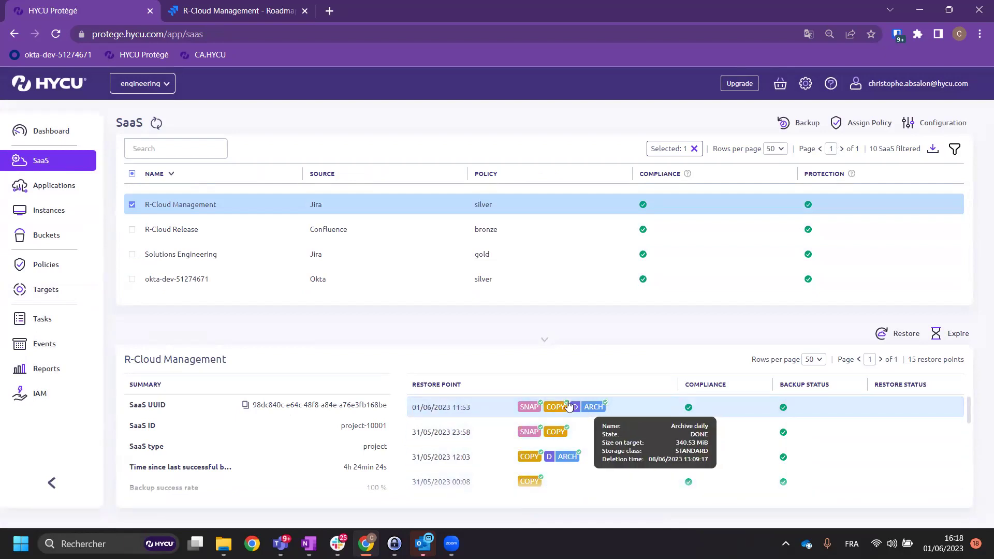
{"action": "left_click", "coordinate": [196, 15]}
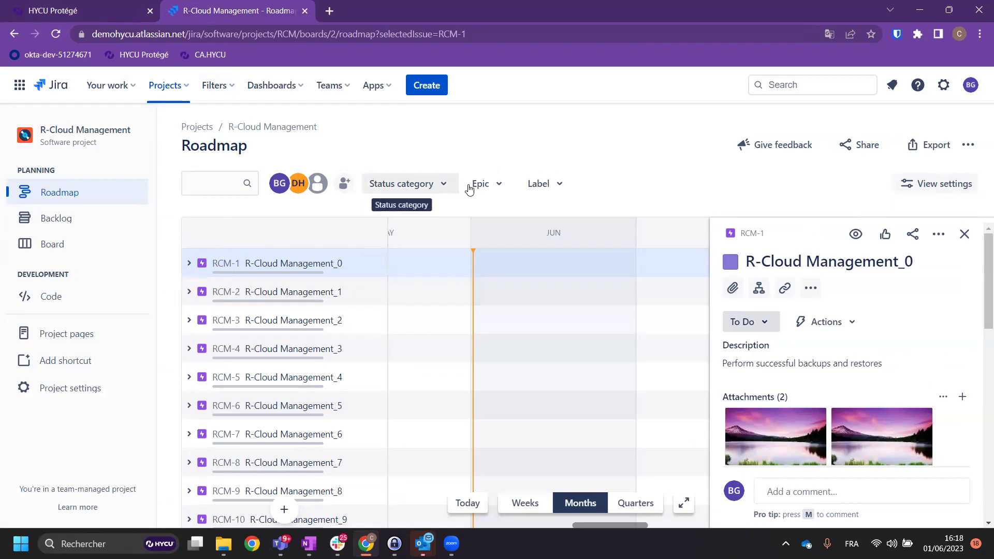
{"action": "left_click", "coordinate": [189, 264]}
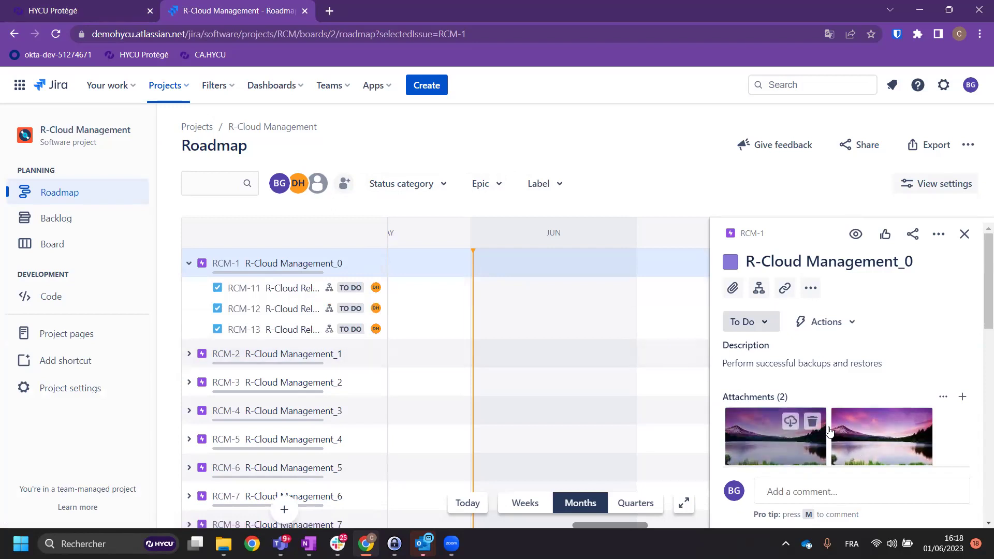
Switch to HYCU Protégé, start an Attachment restore for R-Cloud Management from the 01/06/2023 11:53 restore point, and expand RCM-1
{"action": "left_click", "coordinate": [70, 16]}
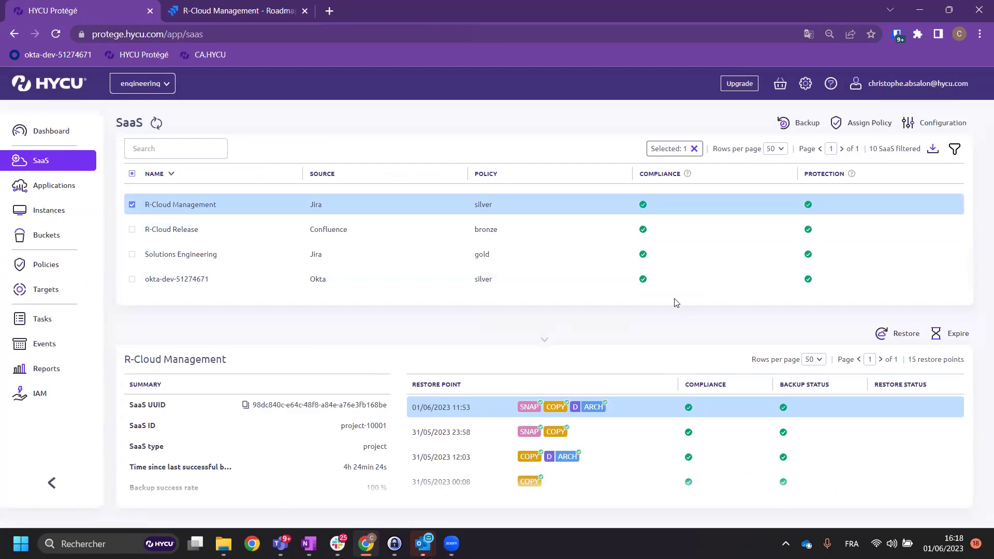
{"action": "left_click", "coordinate": [914, 337]}
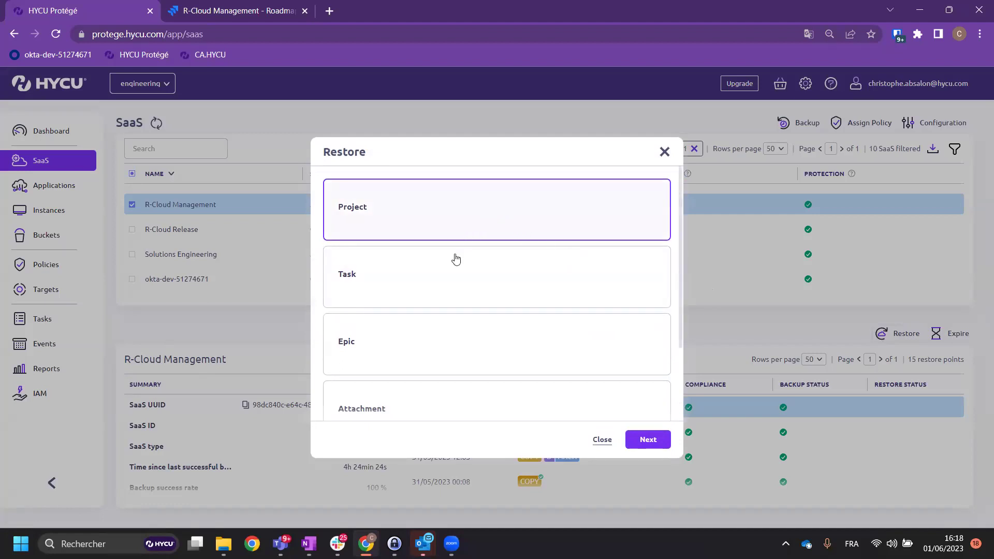
{"action": "left_click_drag", "start_coordinate": [679, 297], "coordinate": [681, 381]}
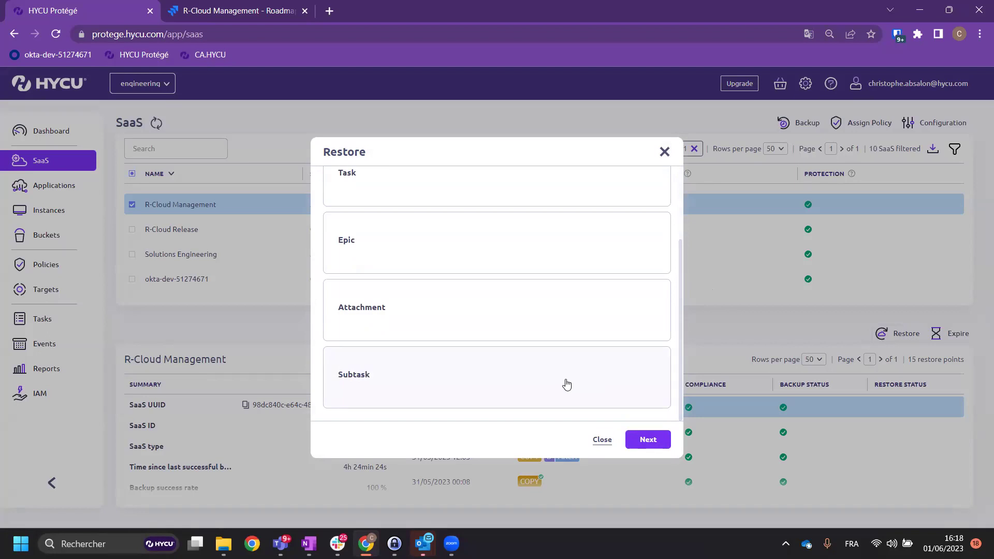
{"action": "left_click", "coordinate": [471, 309]}
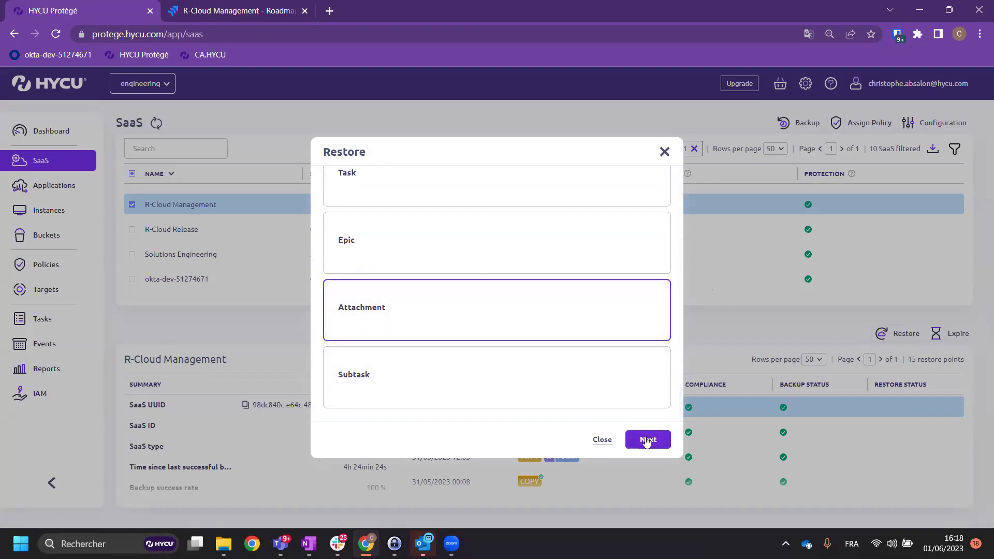
{"action": "left_click", "coordinate": [647, 439]}
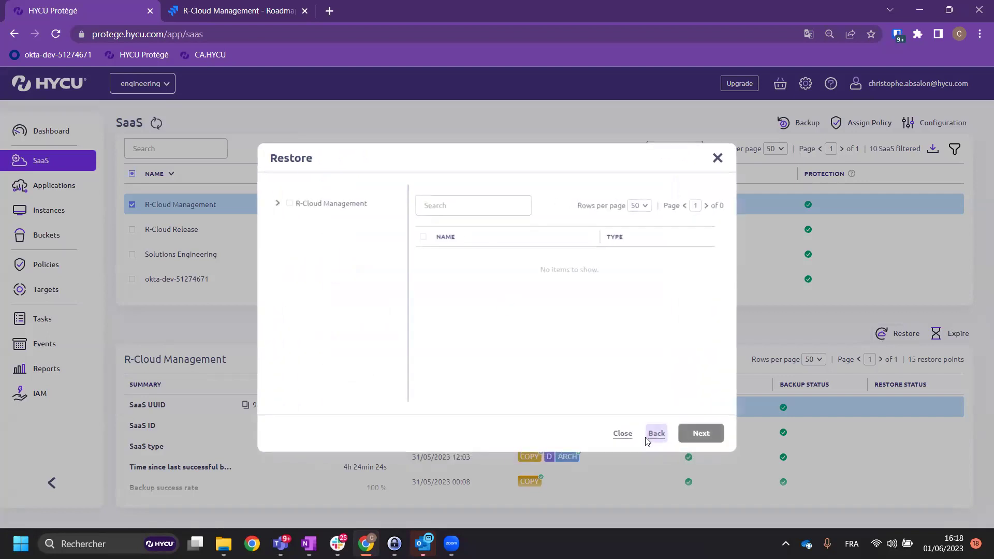
{"action": "left_click", "coordinate": [278, 207]}
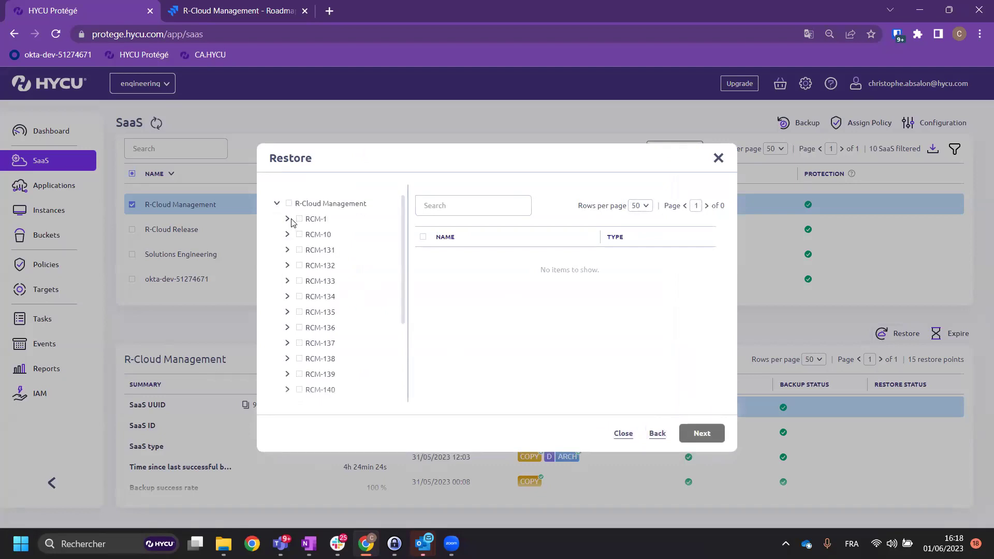
{"action": "left_click", "coordinate": [288, 220]}
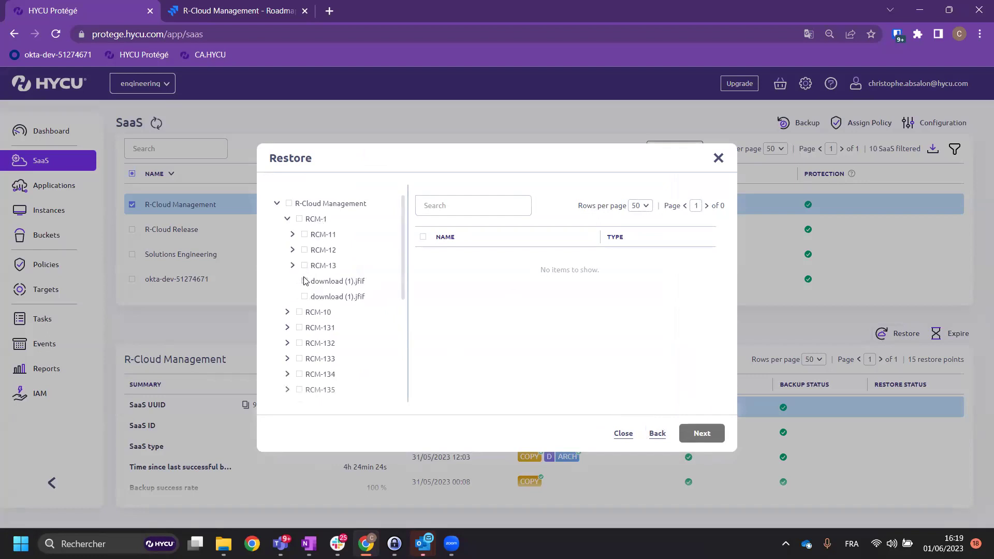
Switch to Jira, delete both image attachments of epic RCM-1, and reload the roadmap with that epic expanded
{"action": "left_click", "coordinate": [191, 15]}
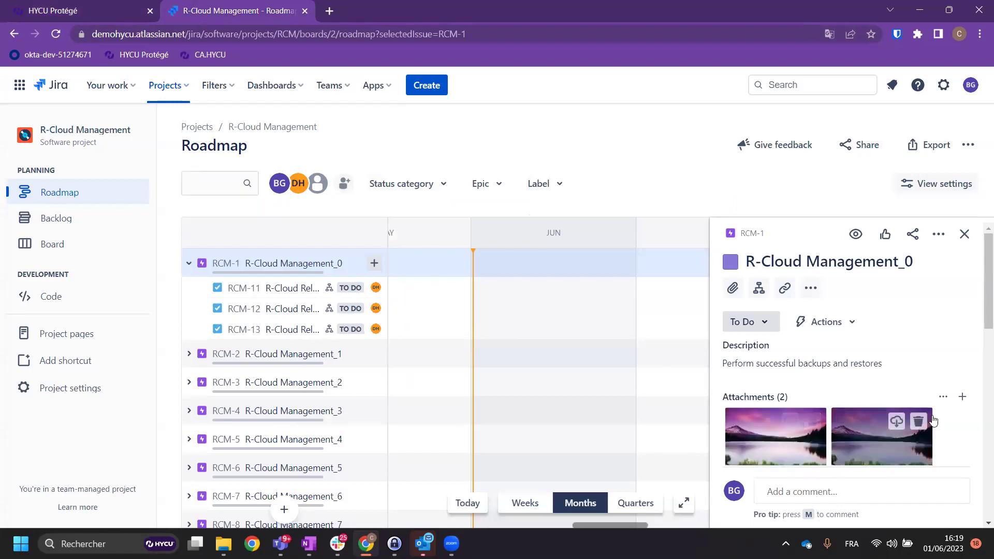
{"action": "left_click", "coordinate": [918, 422]}
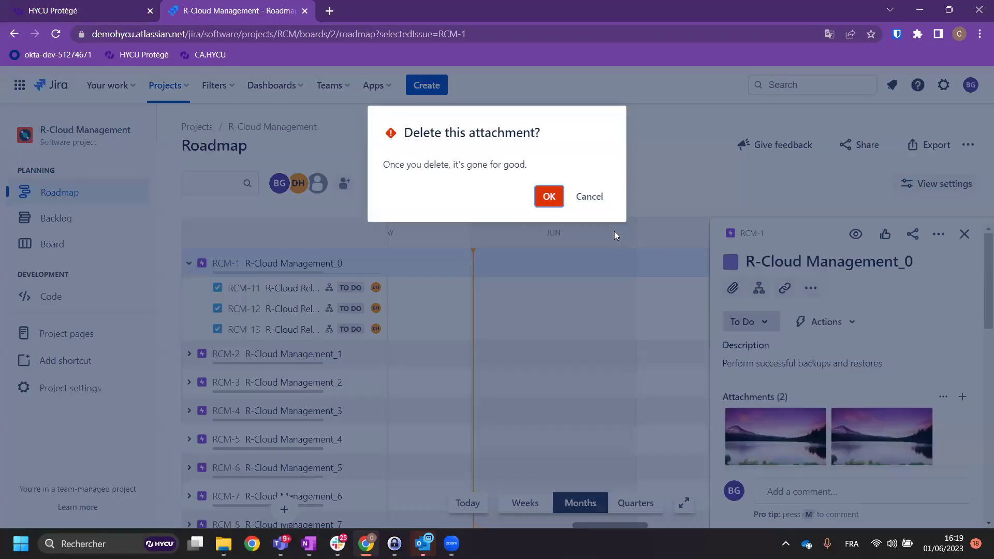
{"action": "left_click", "coordinate": [549, 195]}
{"action": "left_click", "coordinate": [812, 424]}
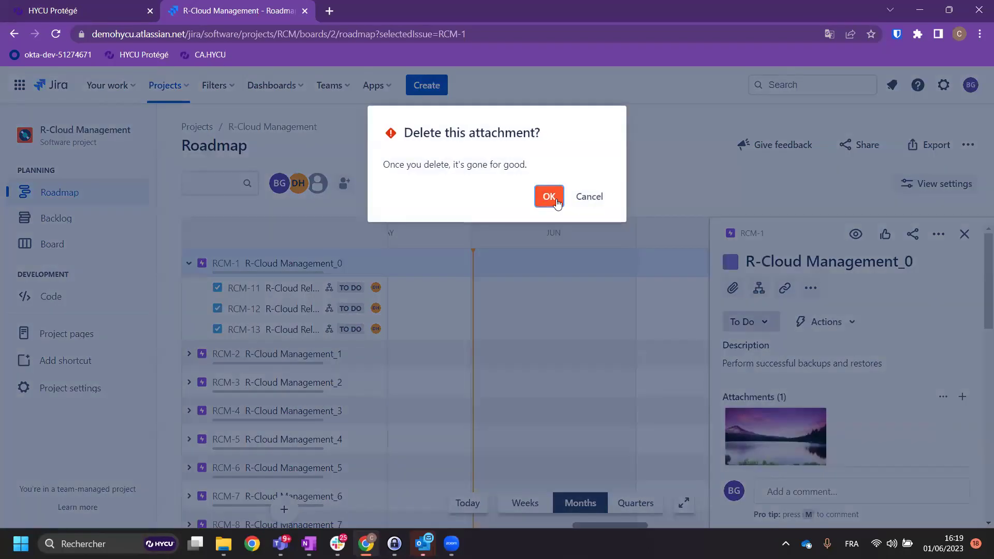
{"action": "left_click", "coordinate": [550, 197]}
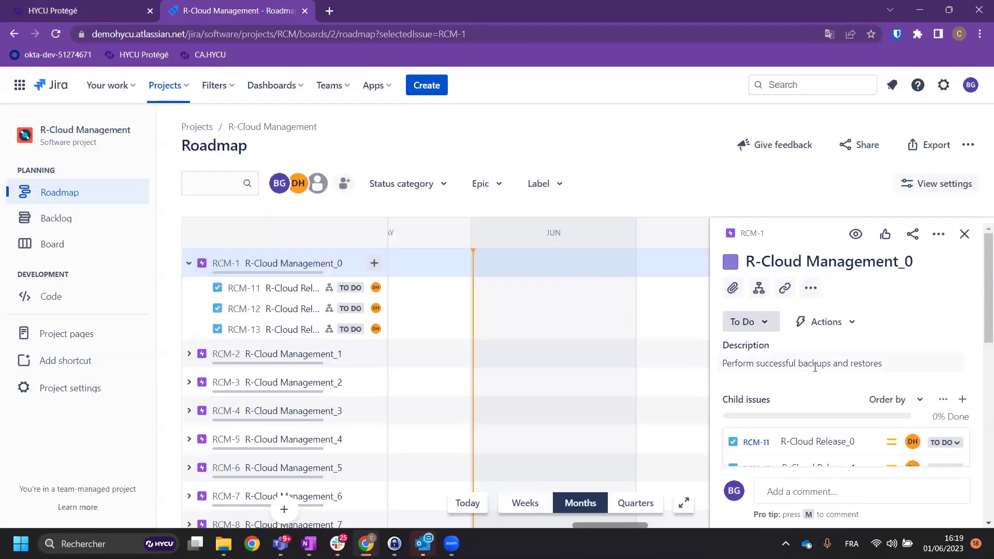
{"action": "left_click", "coordinate": [56, 34]}
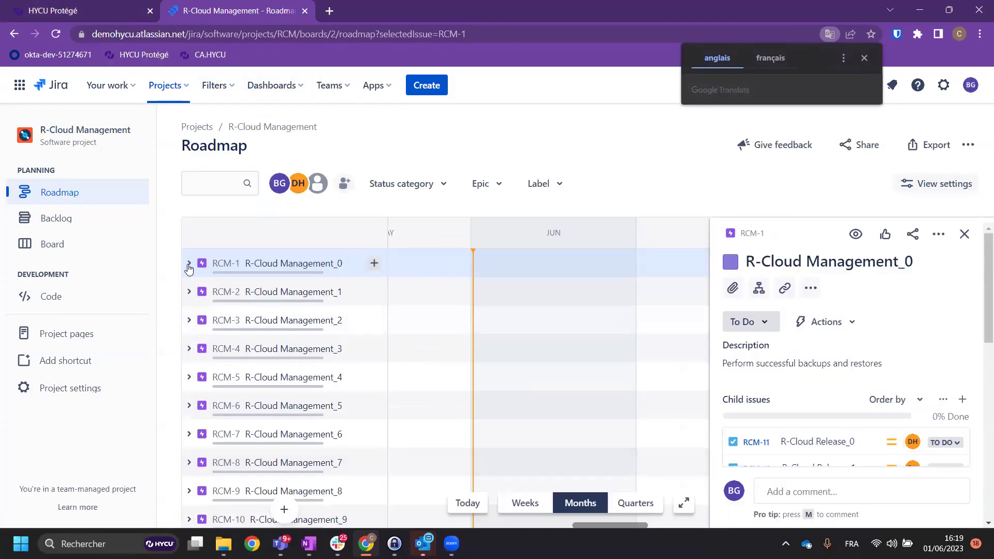
{"action": "left_click", "coordinate": [189, 265]}
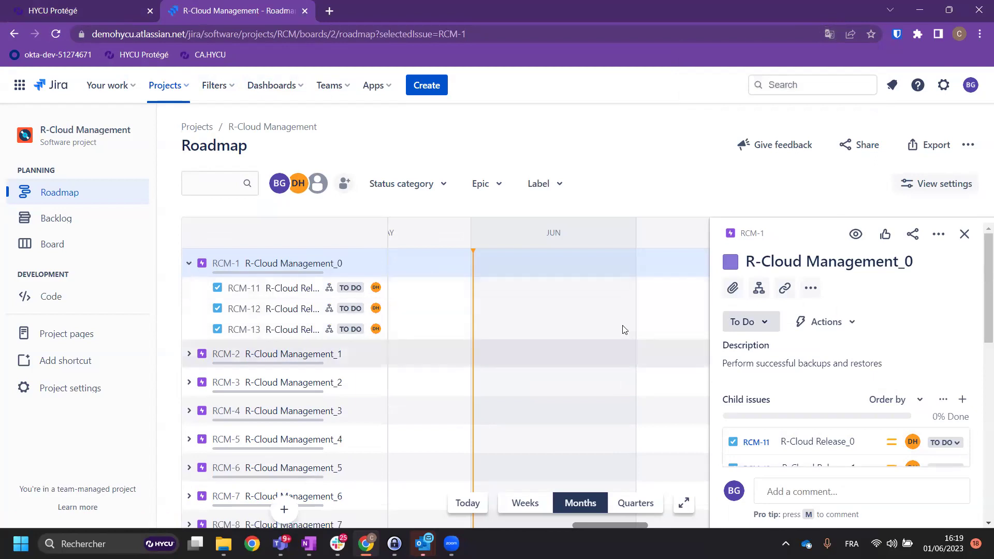
Switch to HYCU Protégé and restore the download (1).jfif attachments of RCM-1, with the restore source set to Automatic
{"action": "left_click", "coordinate": [79, 12]}
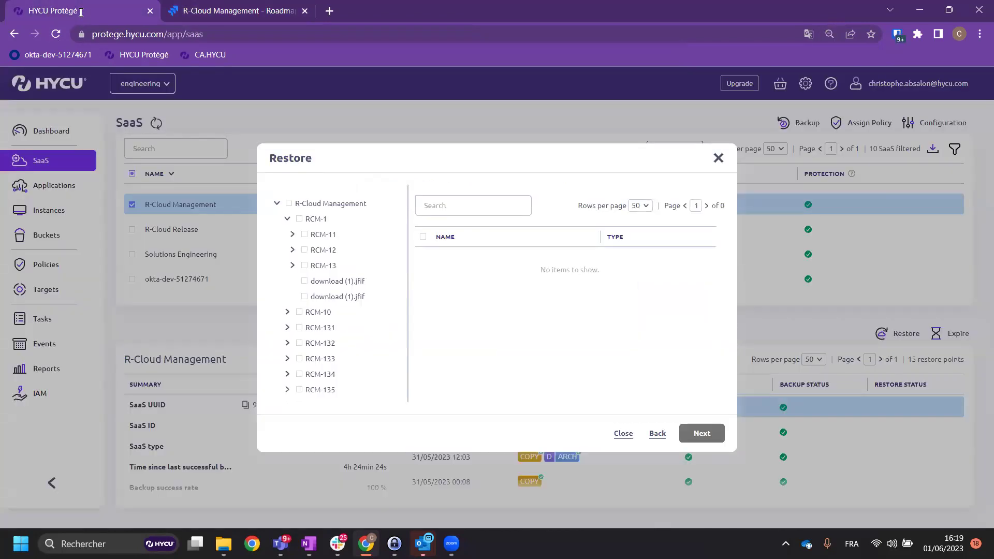
{"action": "left_click", "coordinate": [305, 282]}
{"action": "left_click", "coordinate": [699, 434]}
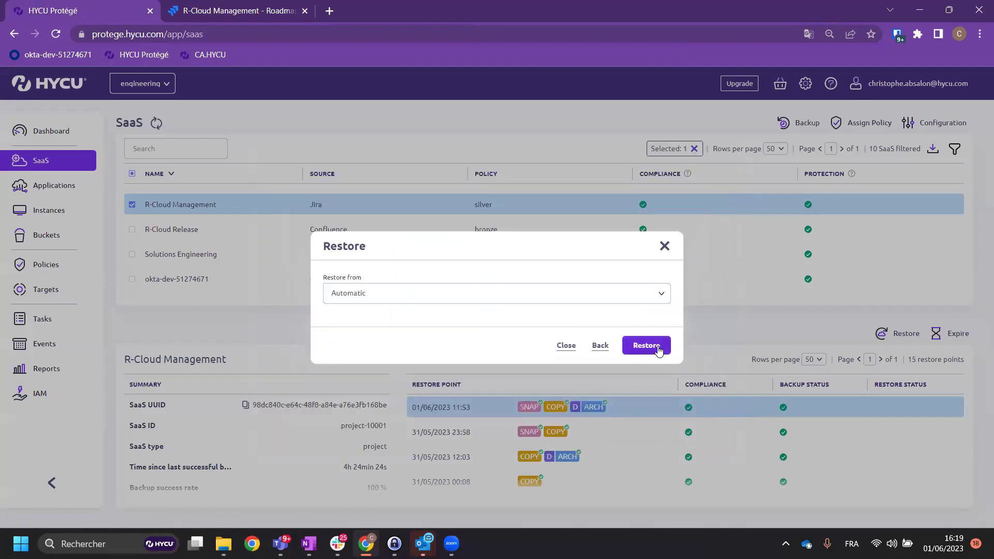
{"action": "left_click", "coordinate": [646, 346]}
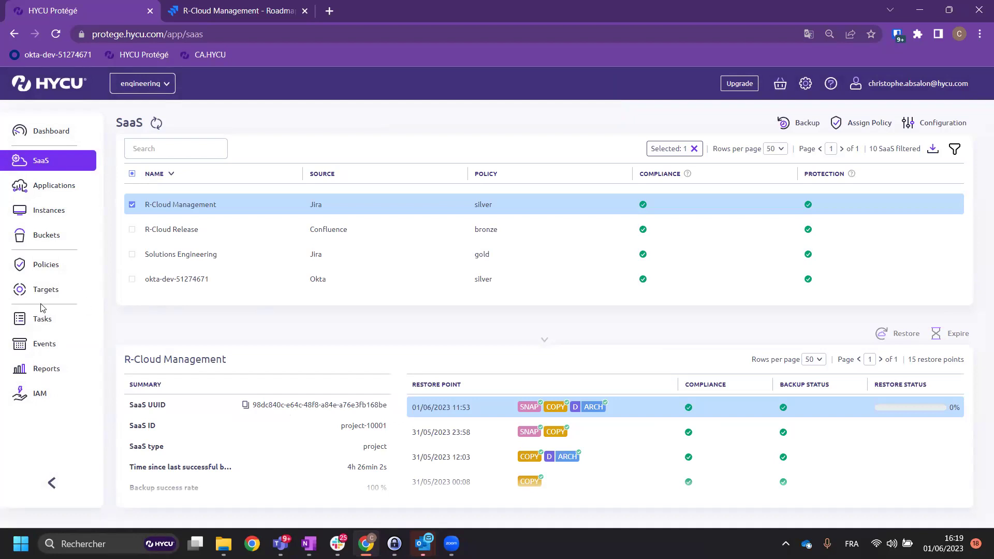
Show the running R-Cloud Management restore in the task list and clear the filter to list all tasks
{"action": "left_click", "coordinate": [914, 413]}
{"action": "left_click", "coordinate": [148, 193]}
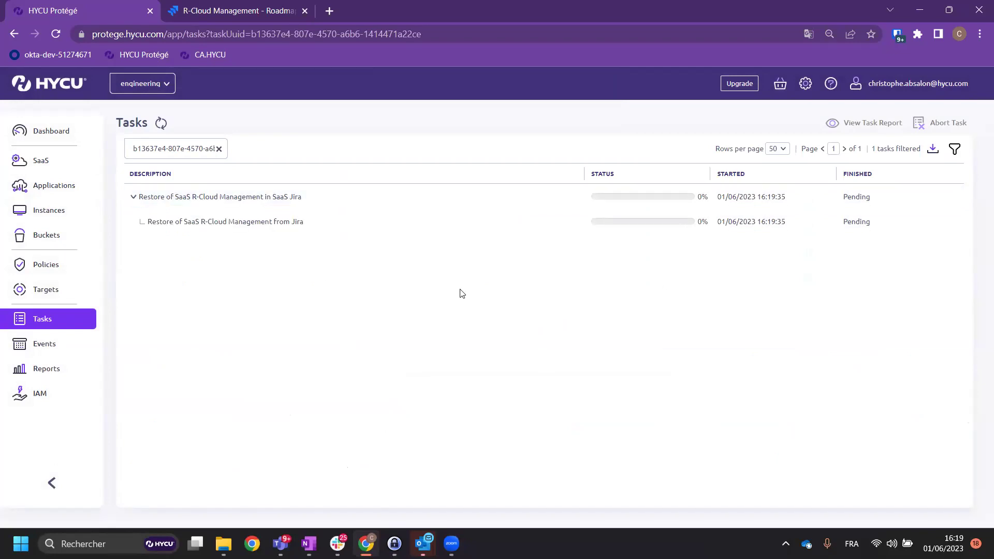
{"action": "left_click", "coordinate": [220, 148]}
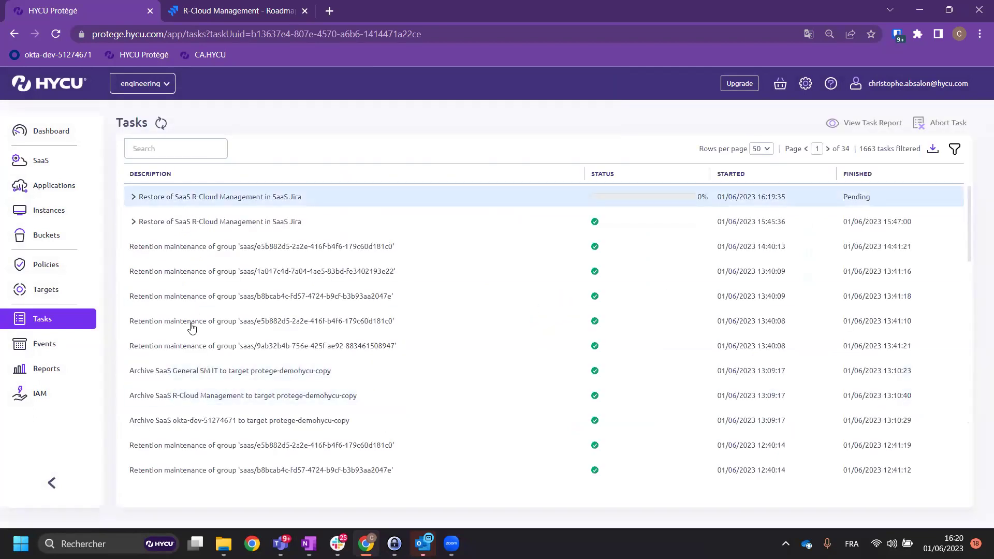
View the event list and examine the category and status choices for a new email notification without saving one
{"action": "left_click", "coordinate": [56, 353]}
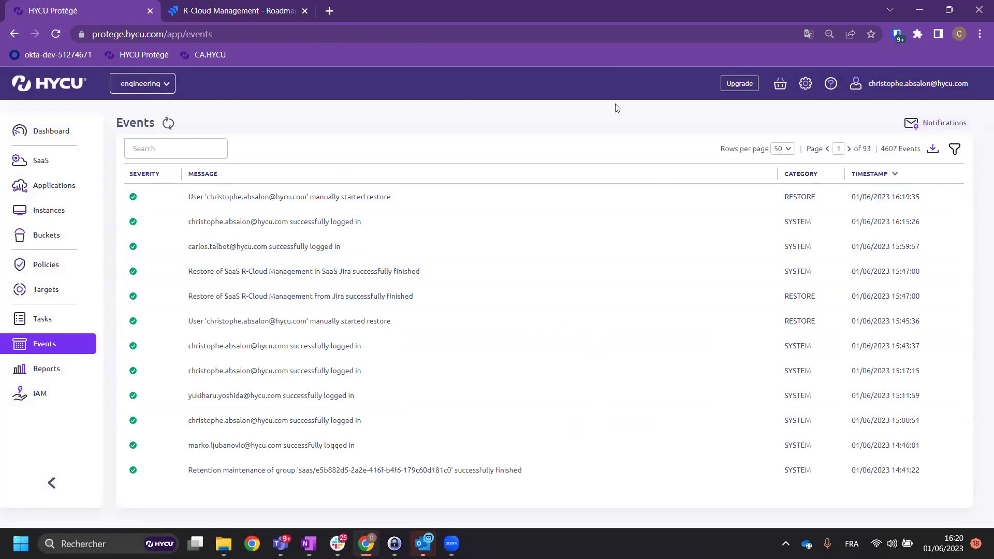
{"action": "left_click", "coordinate": [786, 89]}
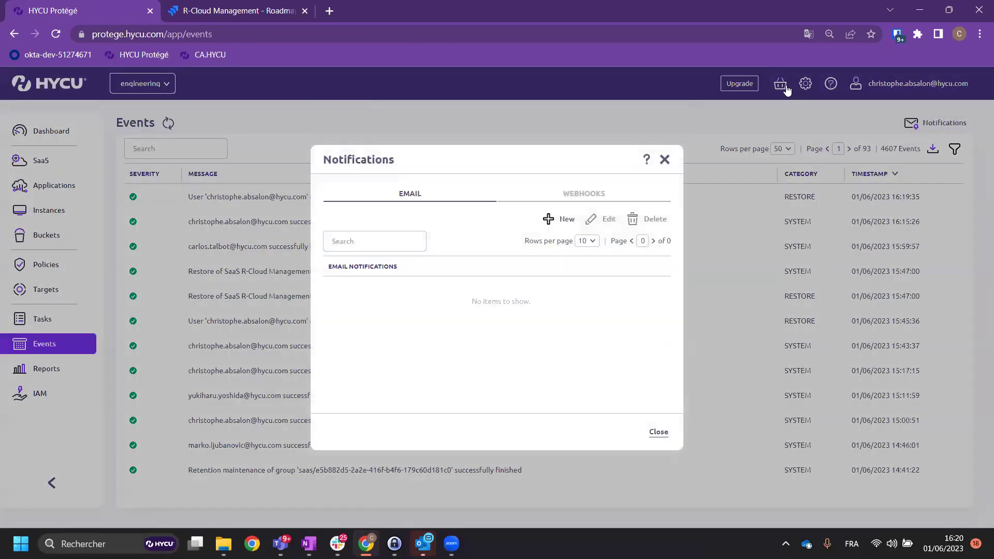
{"action": "left_click", "coordinate": [562, 221]}
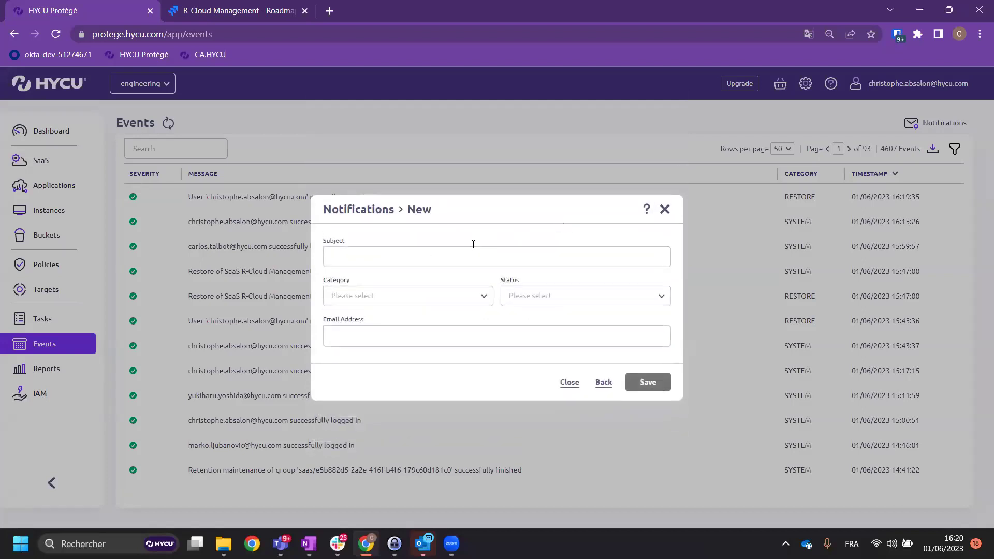
{"action": "left_click", "coordinate": [486, 296]}
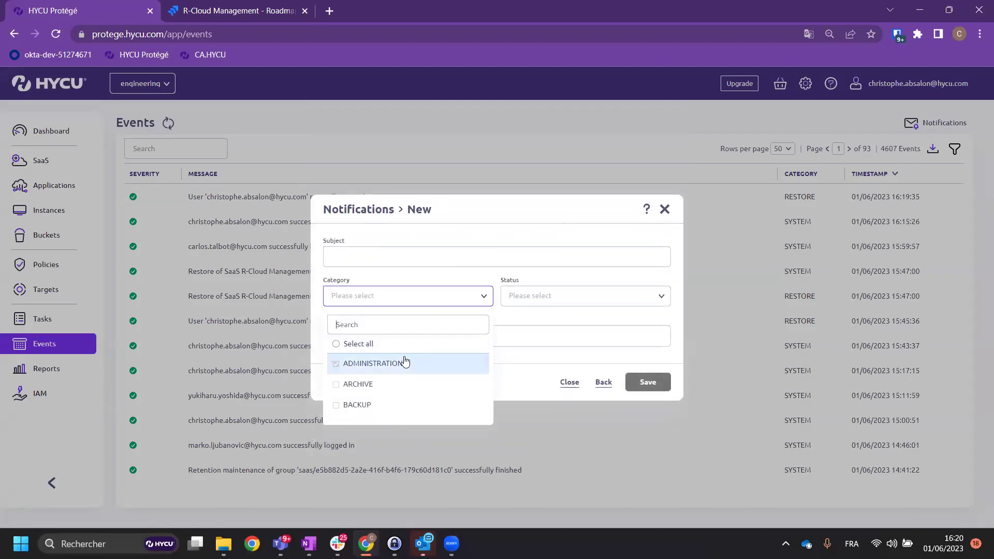
{"action": "left_click_drag", "start_coordinate": [486, 363], "coordinate": [487, 375]}
{"action": "left_click", "coordinate": [619, 301]}
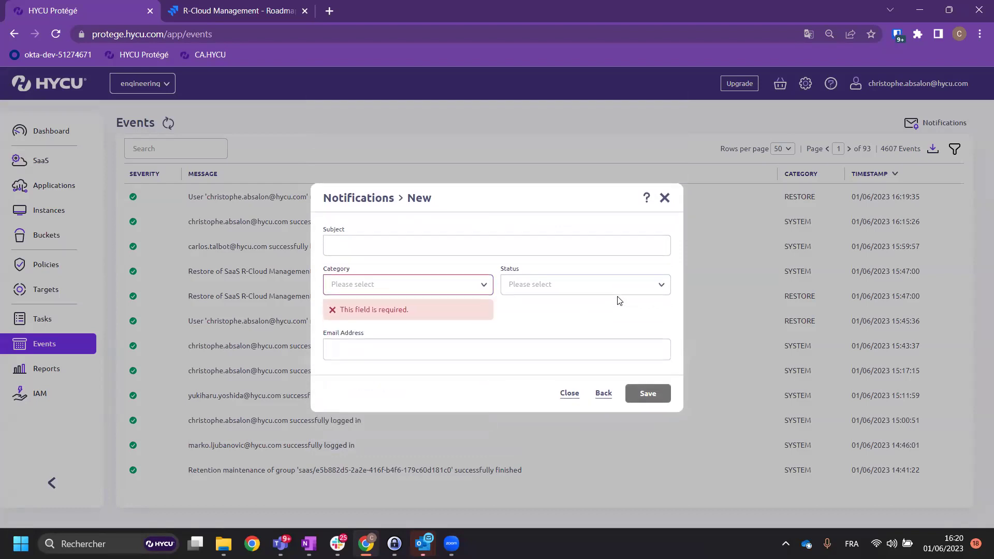
{"action": "left_click", "coordinate": [637, 285]}
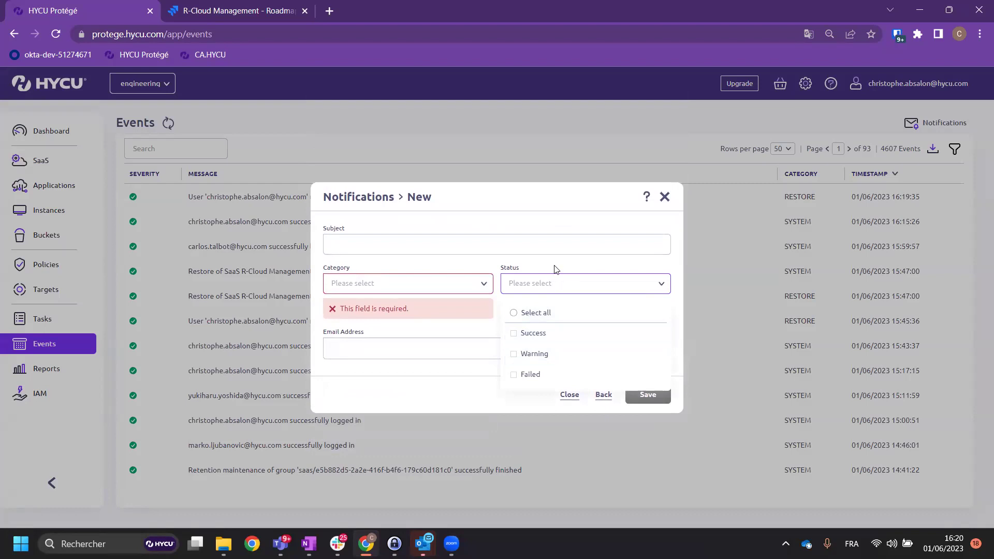
{"action": "left_click", "coordinate": [604, 397]}
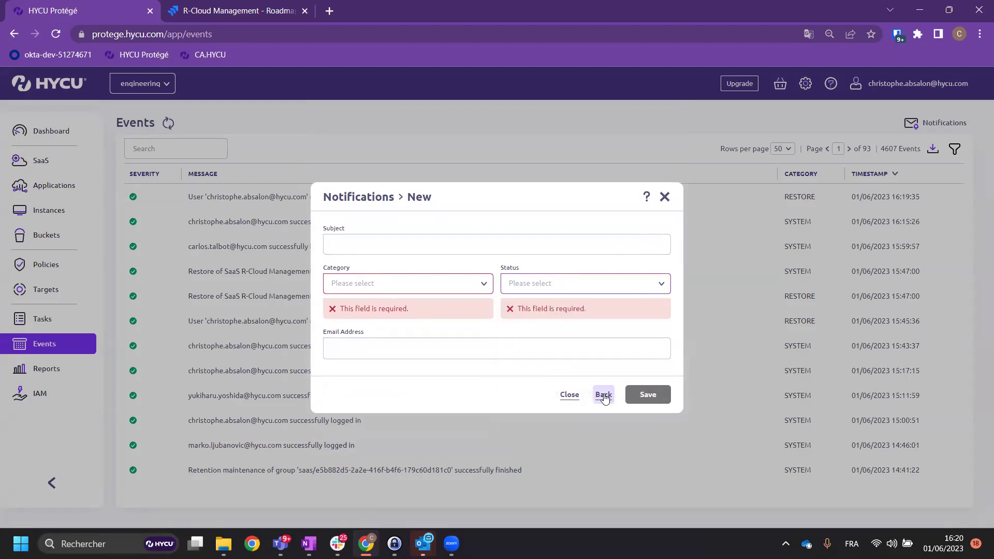
{"action": "left_click", "coordinate": [604, 395]}
View the webhook notifications and close the notification settings
{"action": "left_click", "coordinate": [588, 193]}
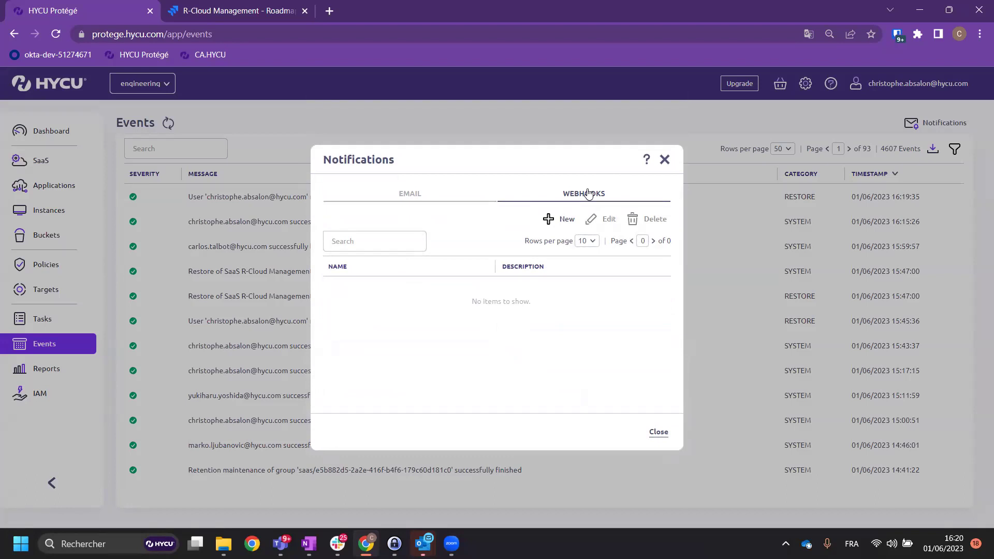
{"action": "left_click", "coordinate": [550, 219]}
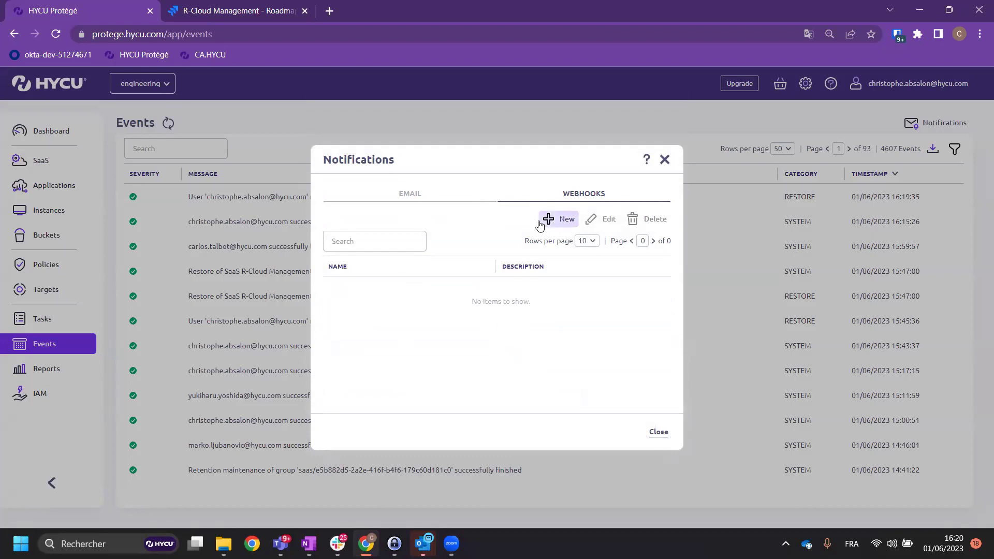
{"action": "left_click", "coordinate": [665, 159]}
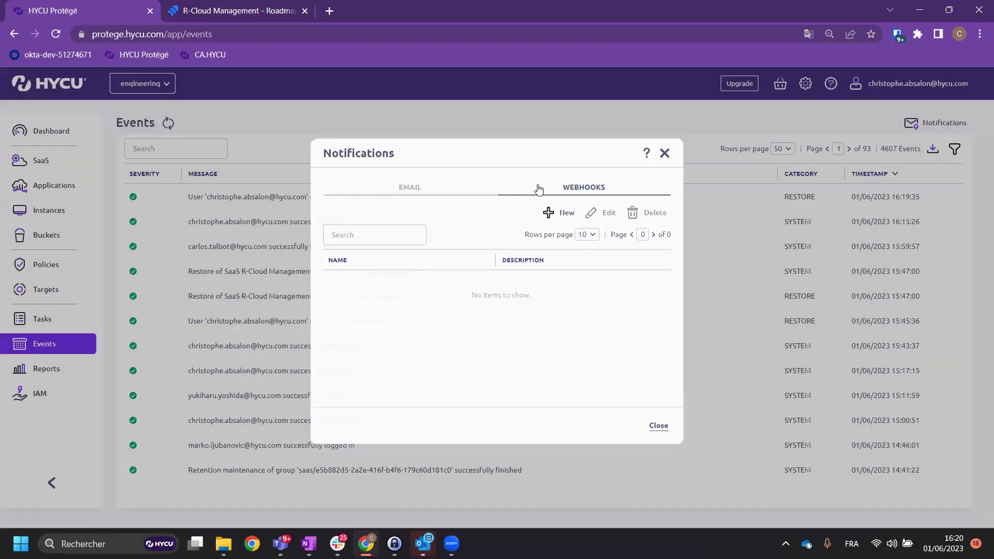
Preview the backup-tasks-for-last-24-hours and aa-unprotected-vms reports, closing each preview
{"action": "left_click", "coordinate": [61, 369]}
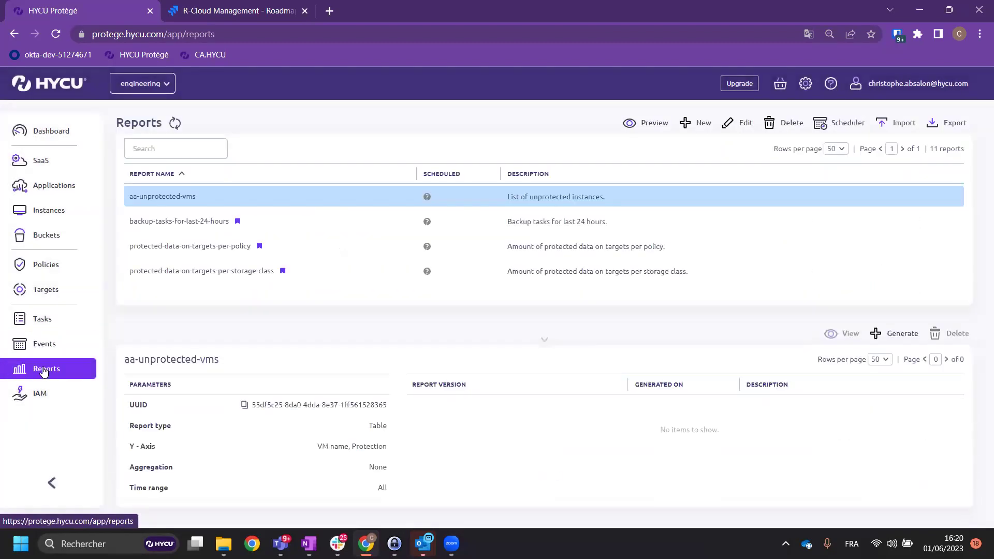
{"action": "left_click", "coordinate": [228, 221]}
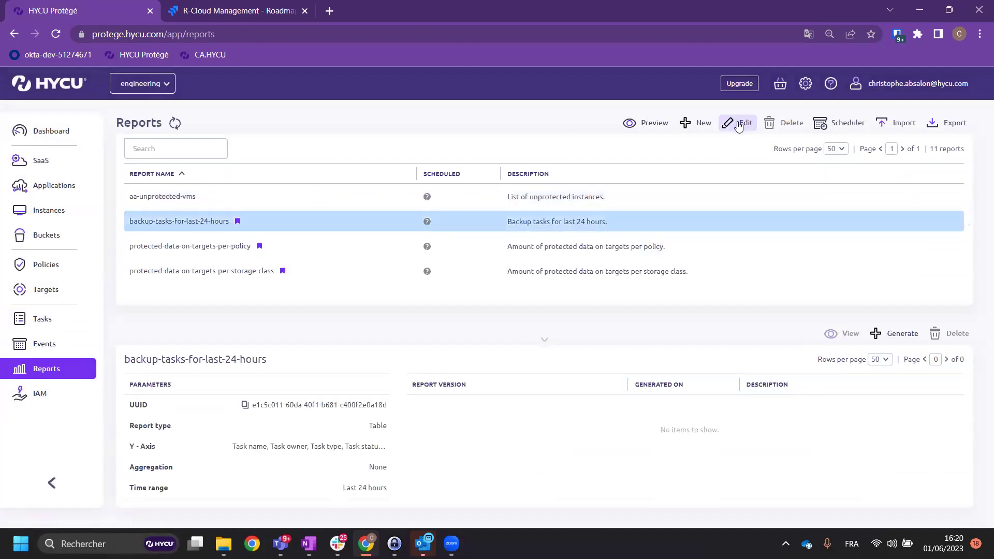
{"action": "left_click", "coordinate": [655, 124]}
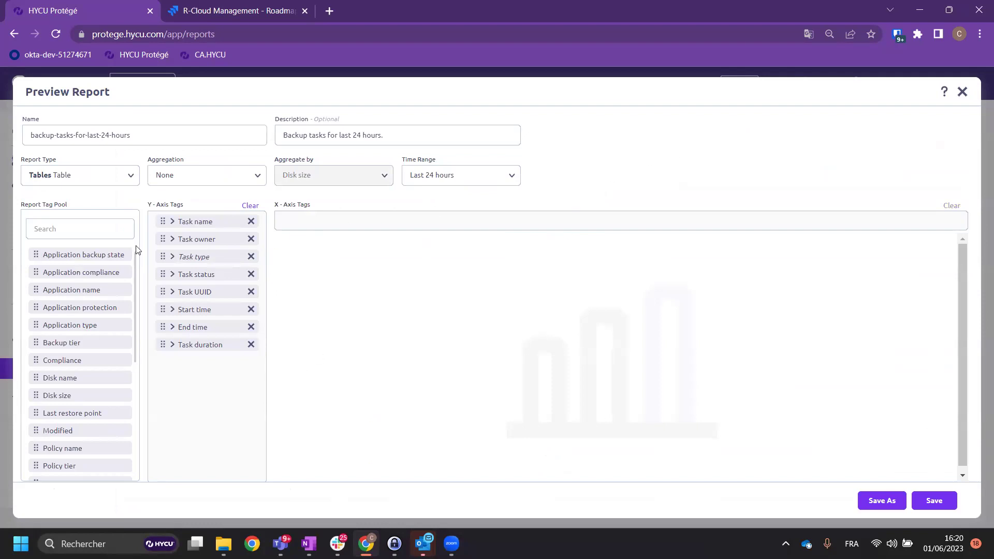
{"action": "left_click", "coordinate": [963, 92]}
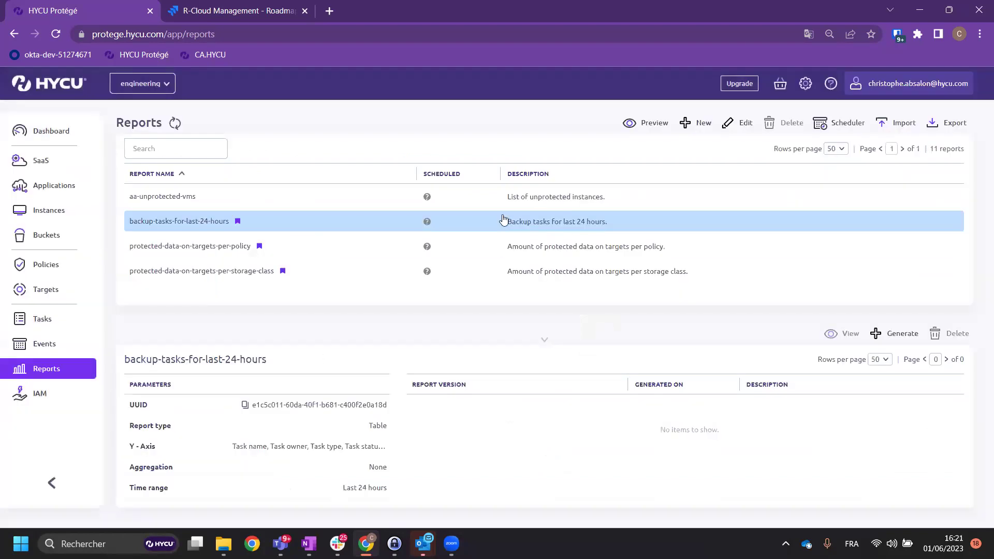
{"action": "left_click", "coordinate": [174, 197]}
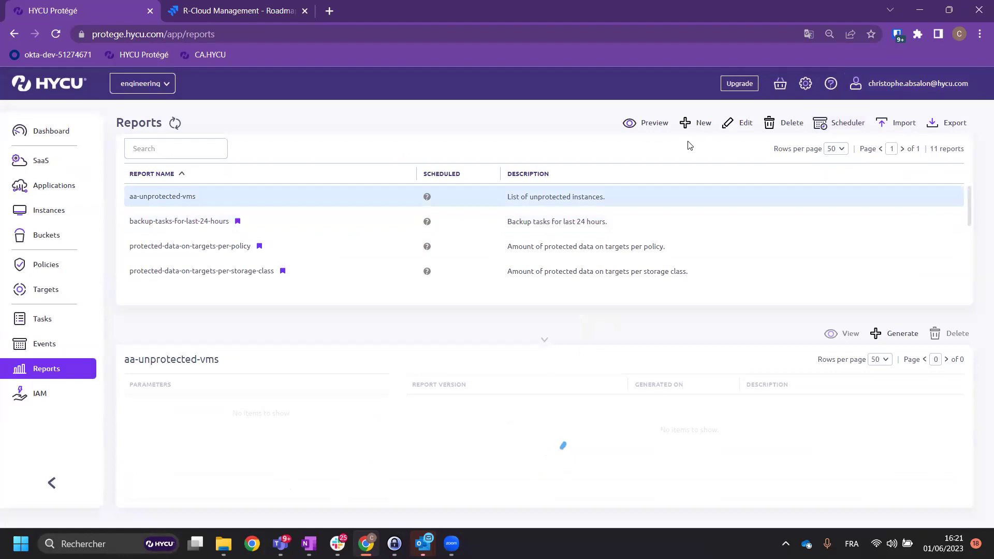
{"action": "left_click", "coordinate": [647, 124]}
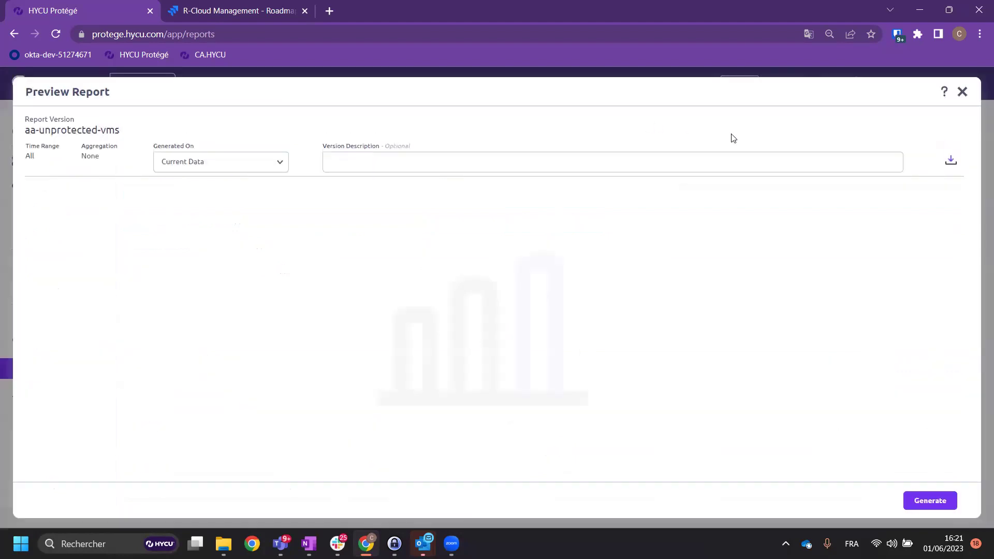
{"action": "left_click", "coordinate": [963, 92]}
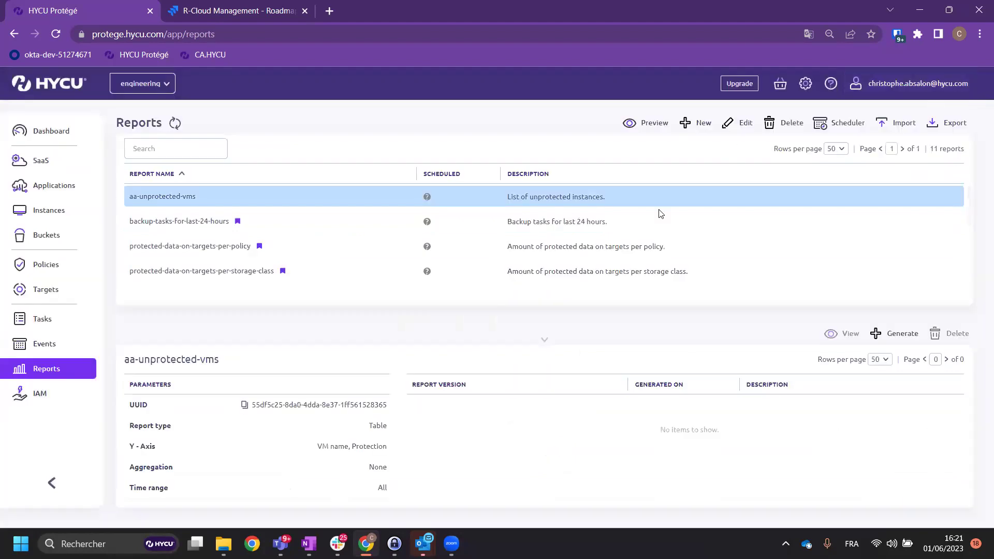
Try the Backup Operator and Restore Operator roles for a user in Identity & Access Management, cancelling the role edit
{"action": "left_click", "coordinate": [29, 396]}
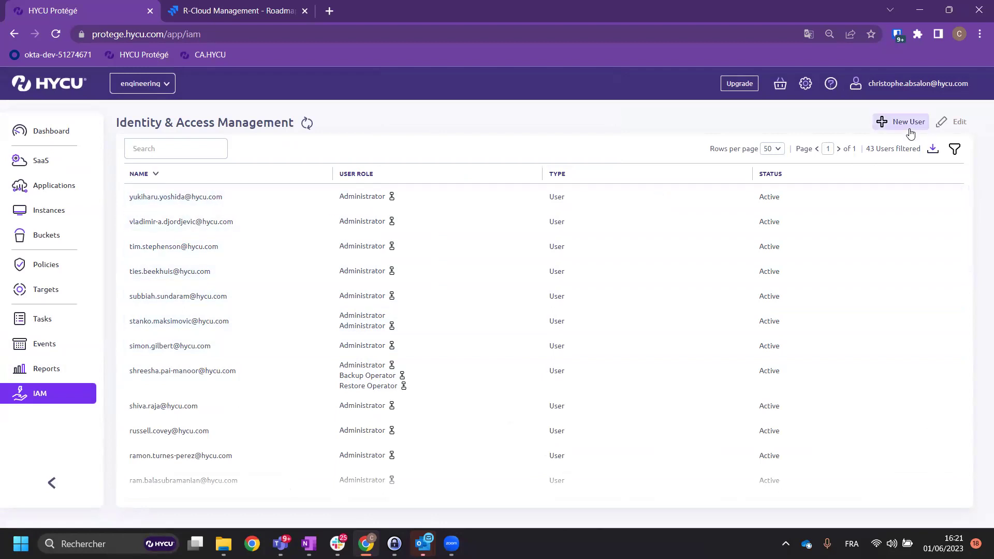
{"action": "left_click", "coordinate": [466, 248]}
{"action": "left_click", "coordinate": [948, 124]}
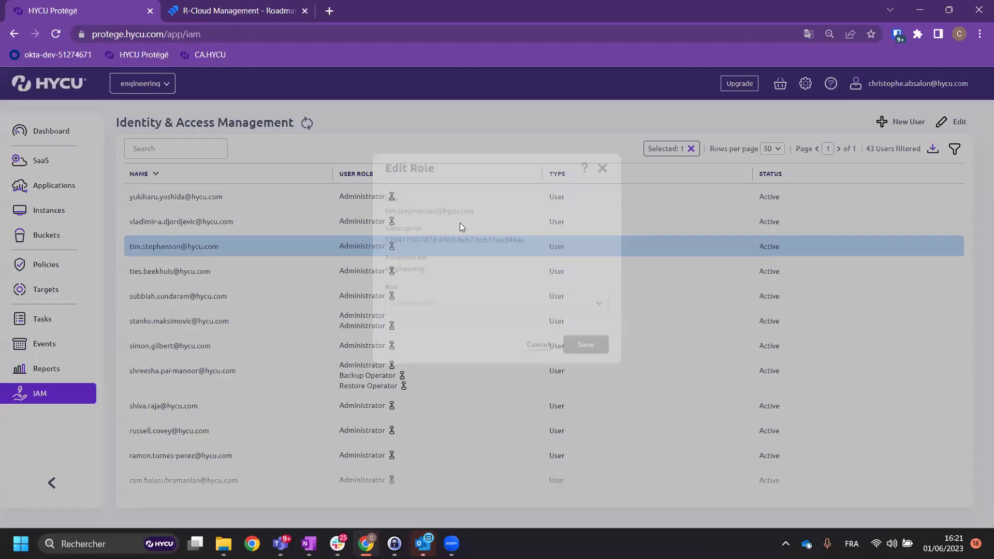
{"action": "left_click", "coordinate": [440, 345]}
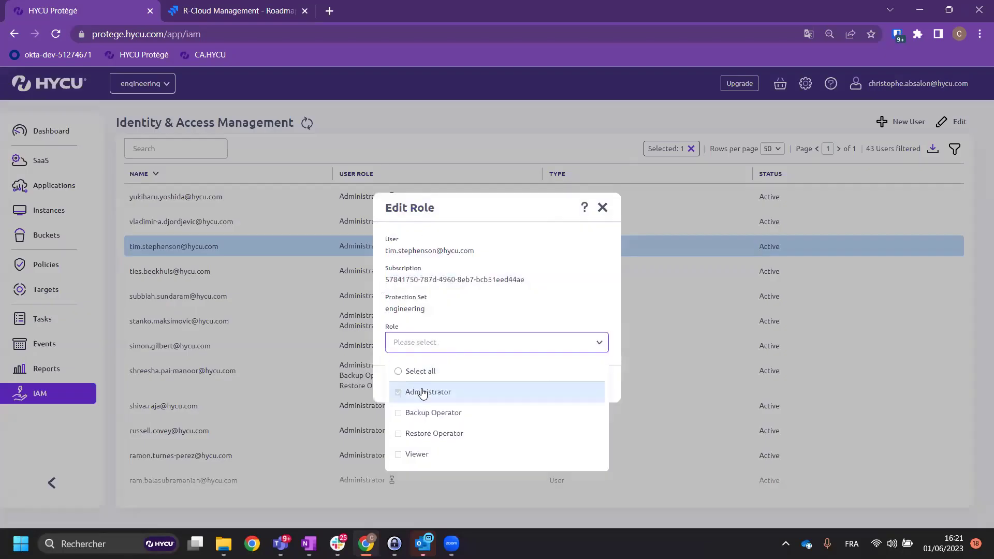
{"action": "left_click", "coordinate": [407, 414]}
{"action": "left_click", "coordinate": [403, 434]}
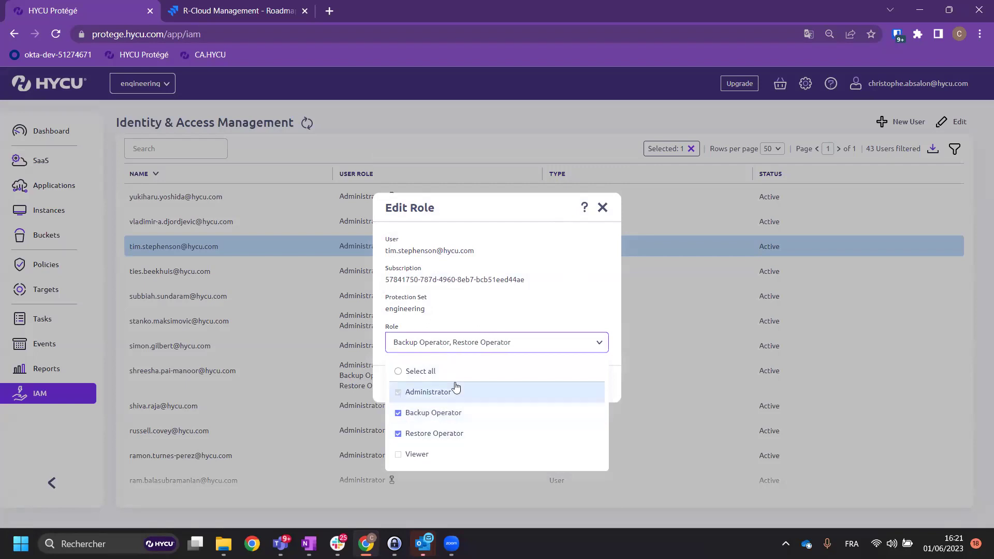
{"action": "left_click", "coordinate": [589, 308]}
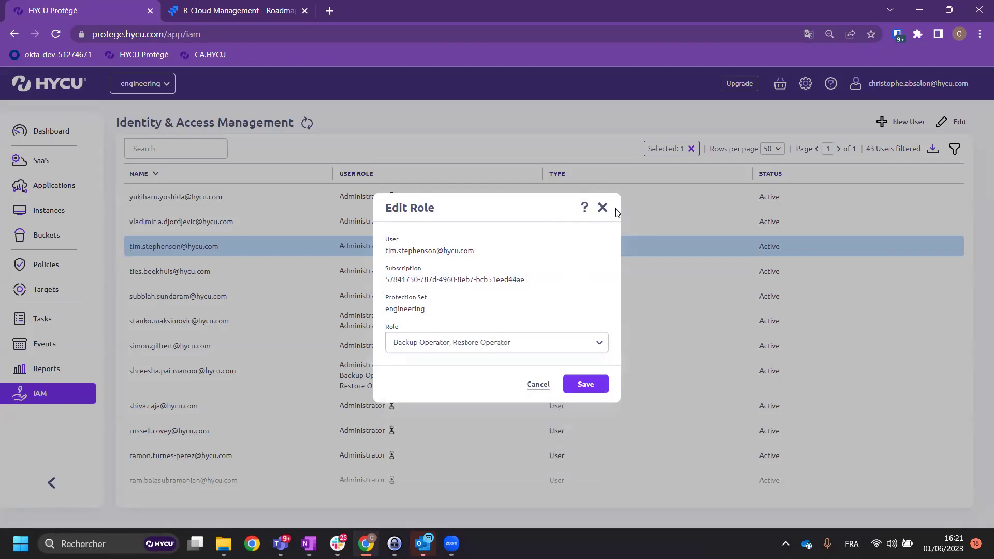
{"action": "left_click", "coordinate": [538, 384]}
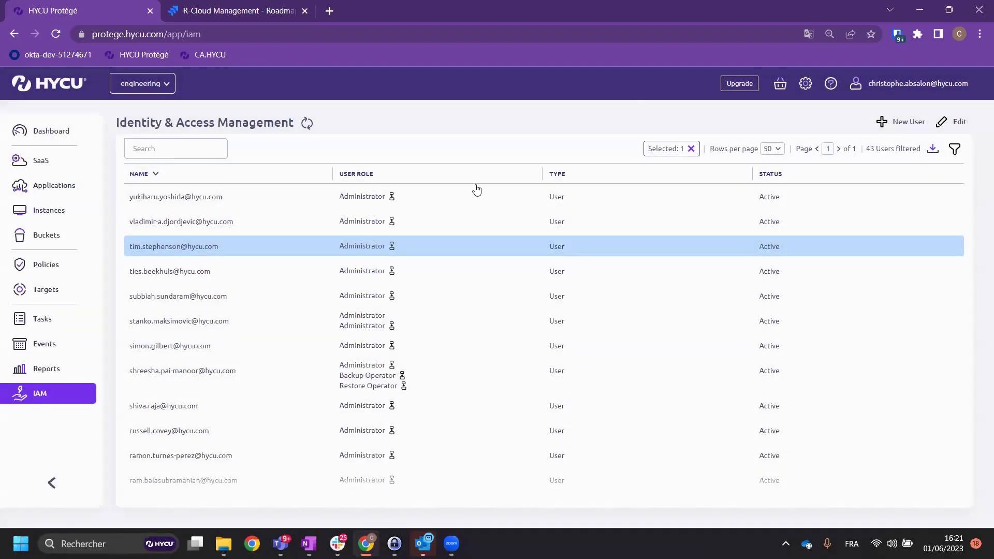
Examine the subscription and protection set choices and check the status of the restore in the task list
{"action": "left_click", "coordinate": [167, 83]}
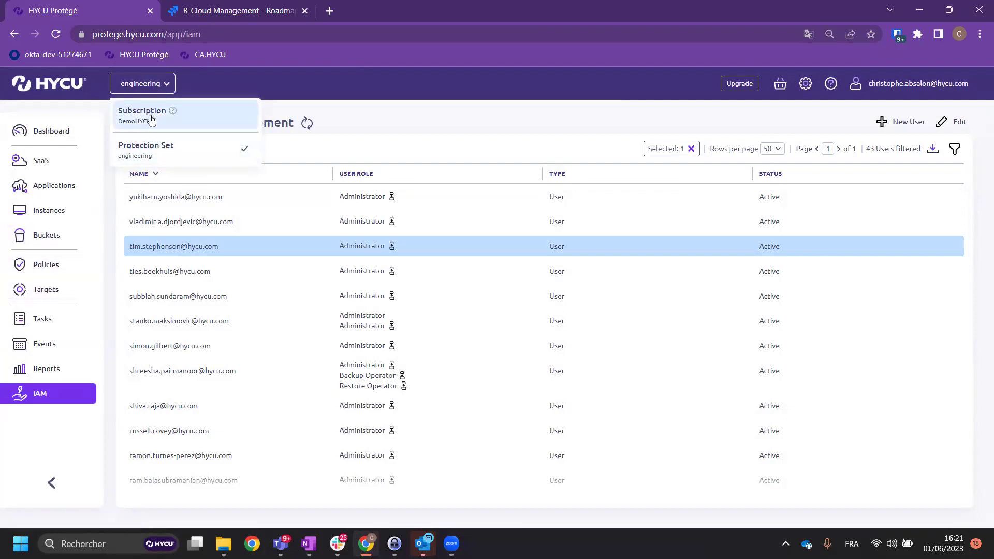
{"action": "left_click", "coordinate": [49, 317]}
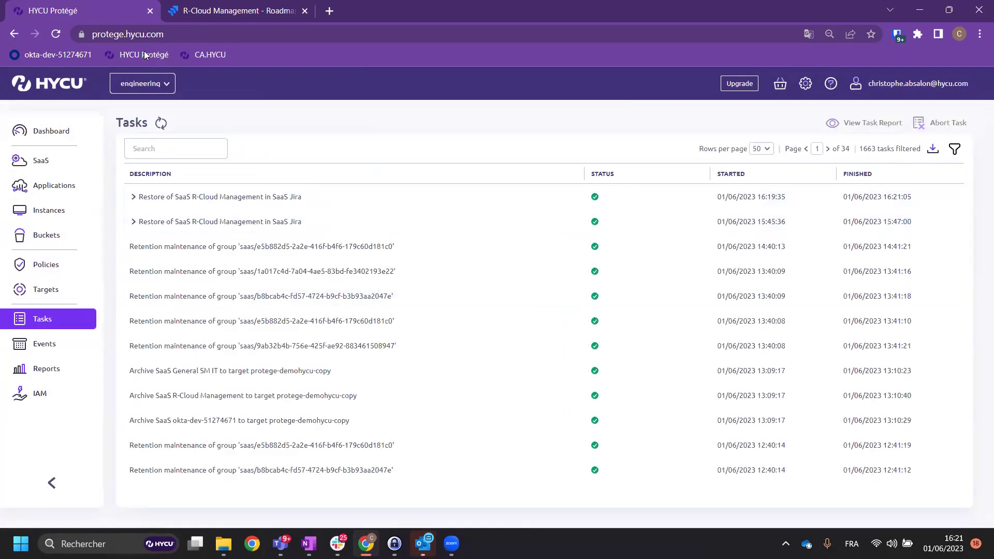
Switch to Jira, reload the R-Cloud Management roadmap and check the attachments of epic RCM-1
{"action": "left_click", "coordinate": [188, 13]}
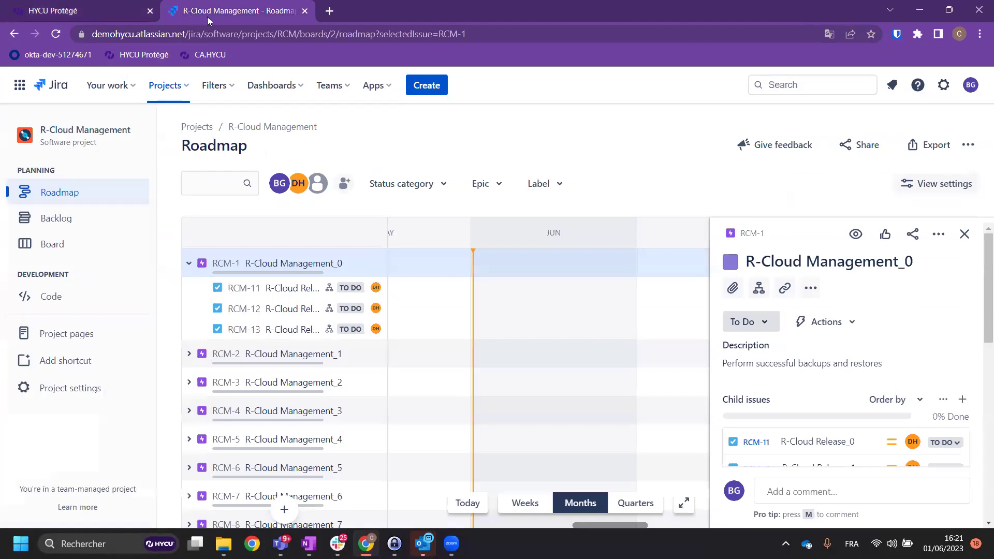
{"action": "left_click", "coordinate": [54, 35]}
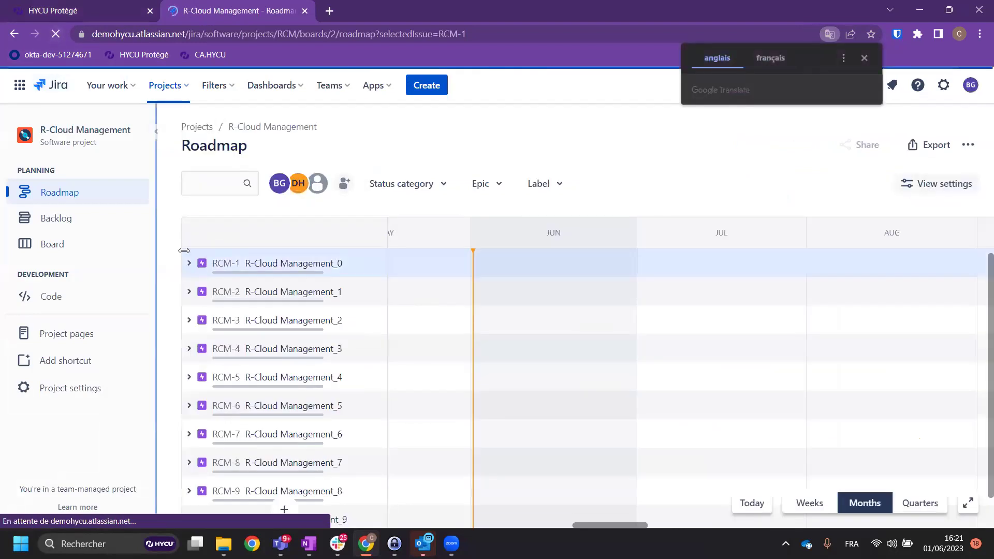
{"action": "left_click", "coordinate": [253, 268]}
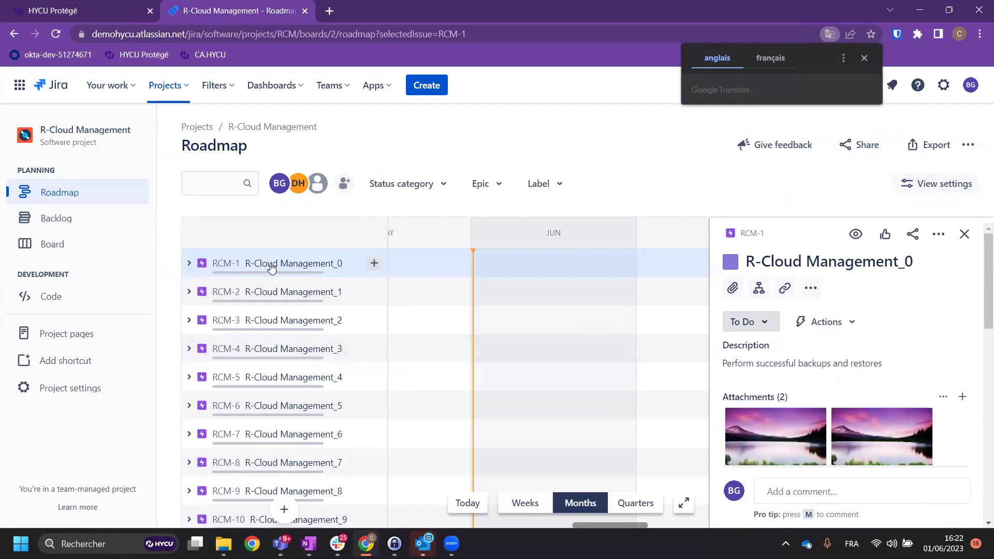
Switch back to HYCU Protégé and show the list of protected SaaS items
{"action": "left_click", "coordinate": [46, 9]}
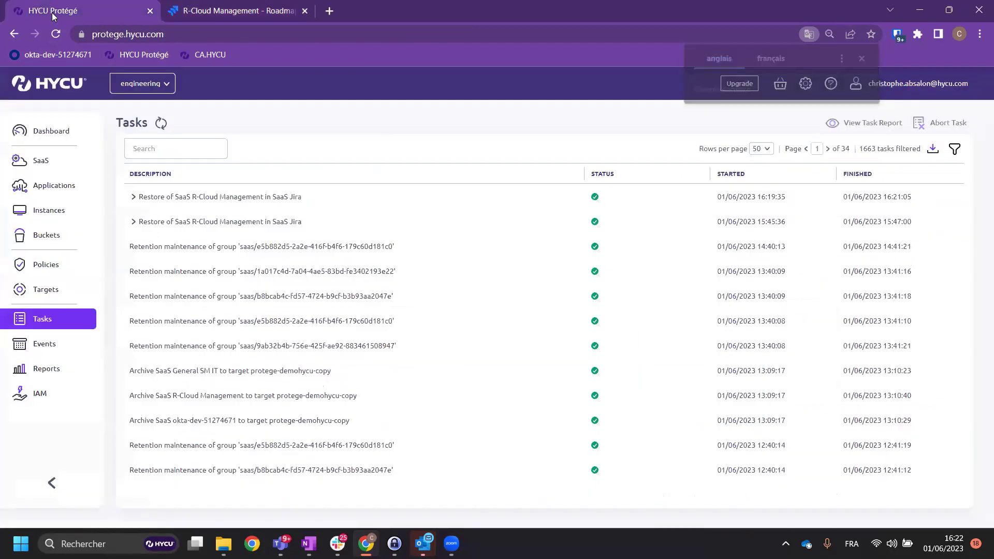
{"action": "left_click", "coordinate": [40, 169]}
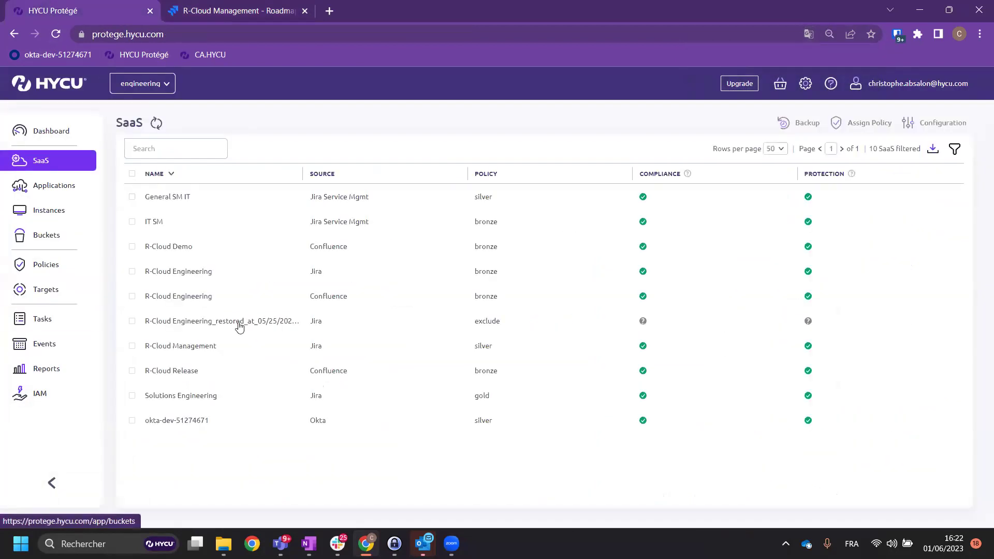
Review the restore options for the latest restore point of the IT SM Jira Service Management project, closing them without restoring
{"action": "left_click", "coordinate": [324, 226]}
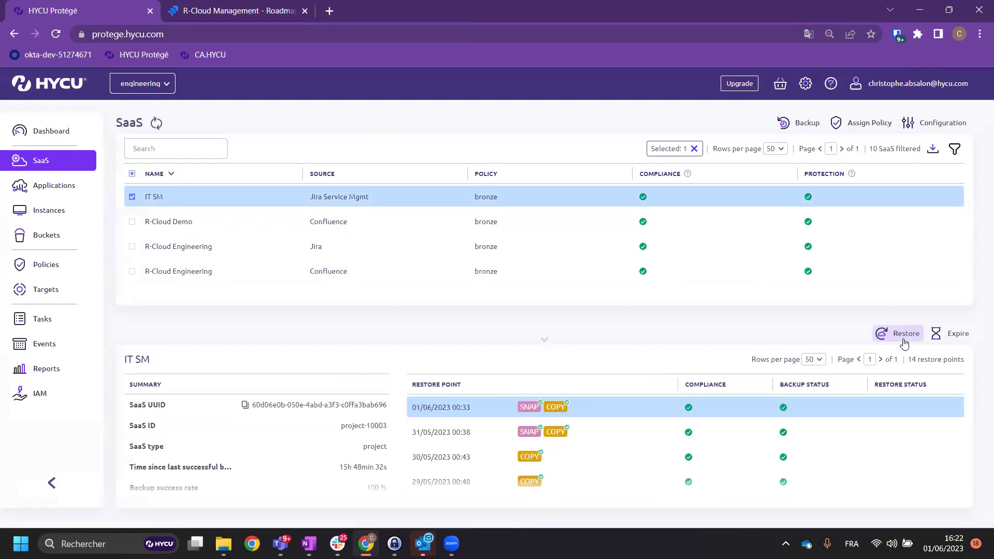
{"action": "left_click", "coordinate": [903, 339]}
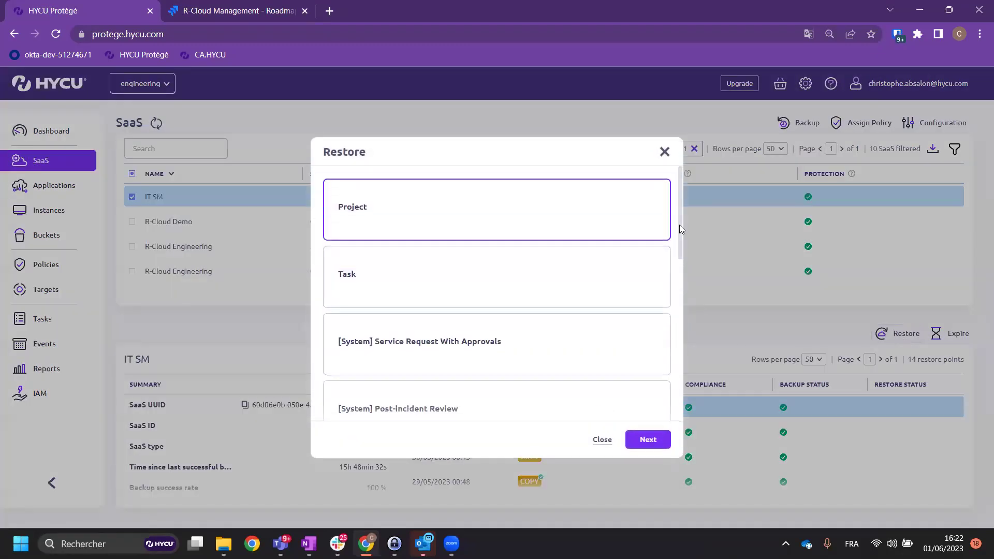
{"action": "left_click_drag", "start_coordinate": [679, 225], "coordinate": [661, 400]}
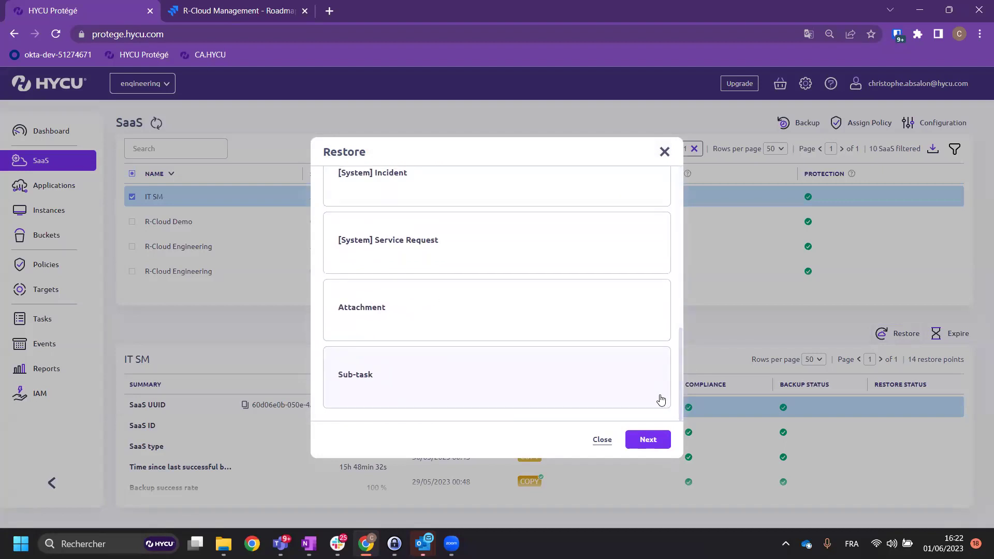
{"action": "left_click", "coordinate": [665, 151]}
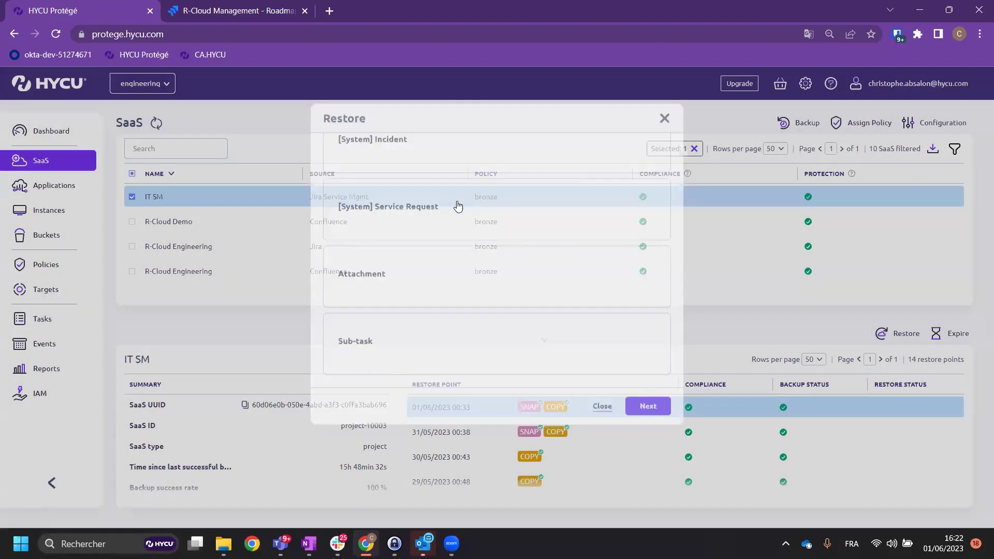
Review the restore options for the R-Cloud Engineering Confluence space, closing them without restoring
{"action": "left_click", "coordinate": [350, 272]}
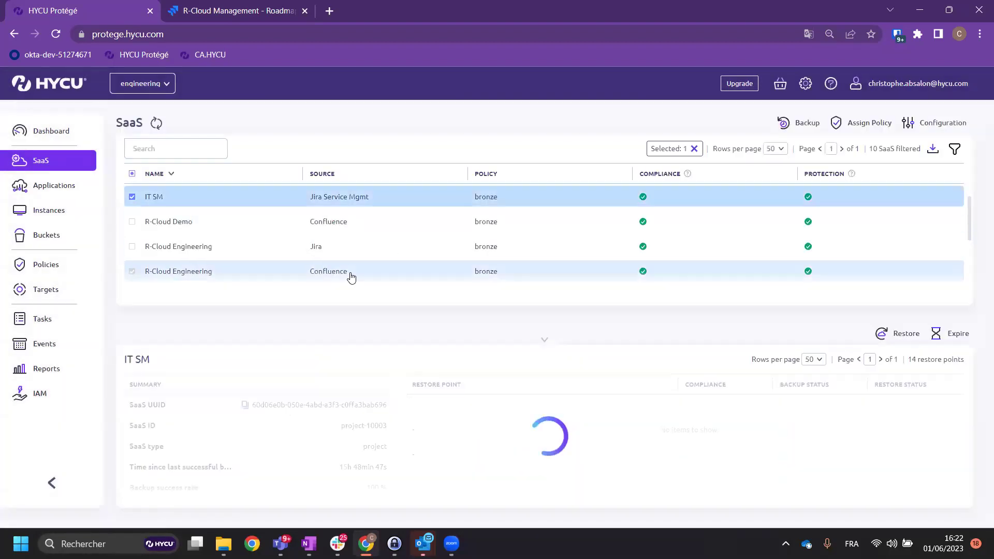
{"action": "left_click", "coordinate": [886, 334]}
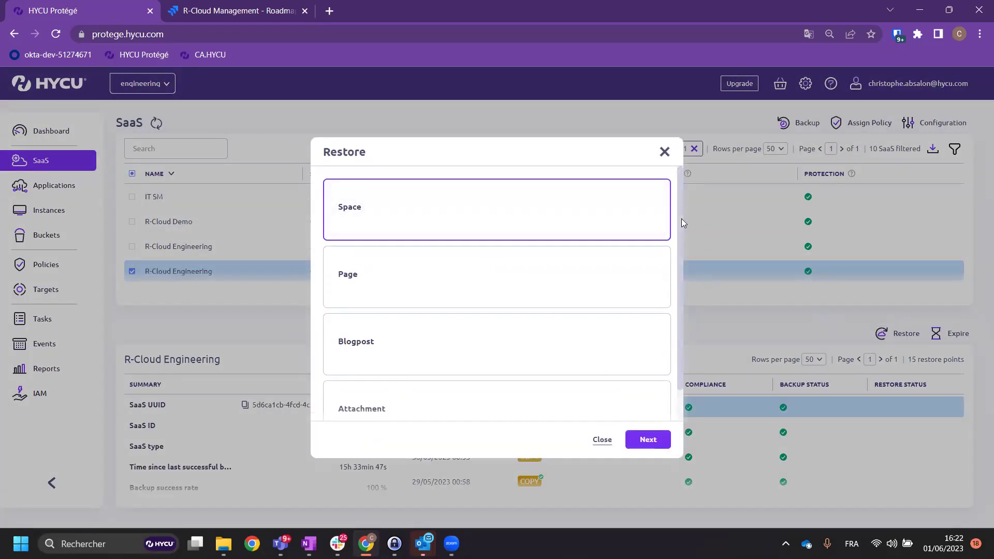
{"action": "scroll", "coordinate": [681, 219], "scroll_direction": "down", "scroll_amount": 1}
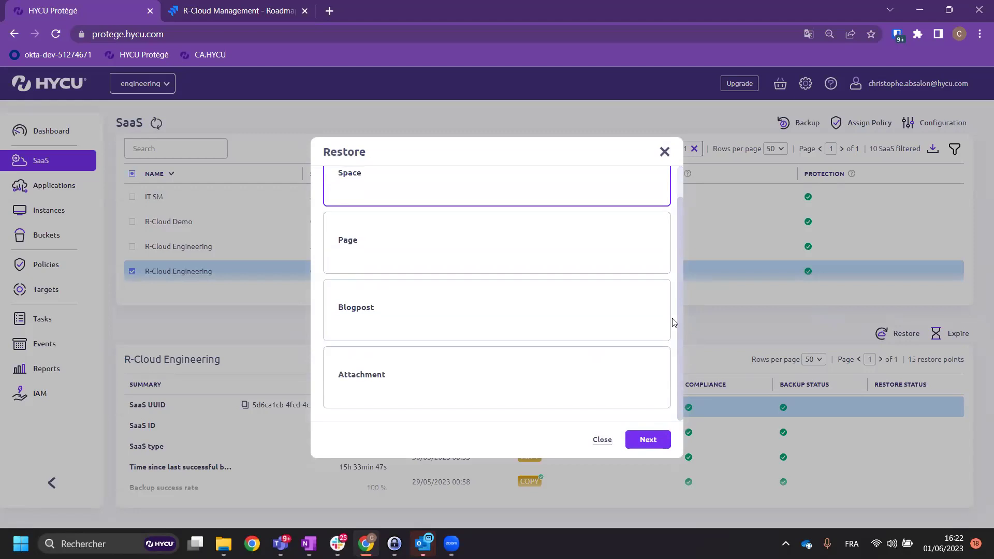
{"action": "left_click", "coordinate": [665, 151]}
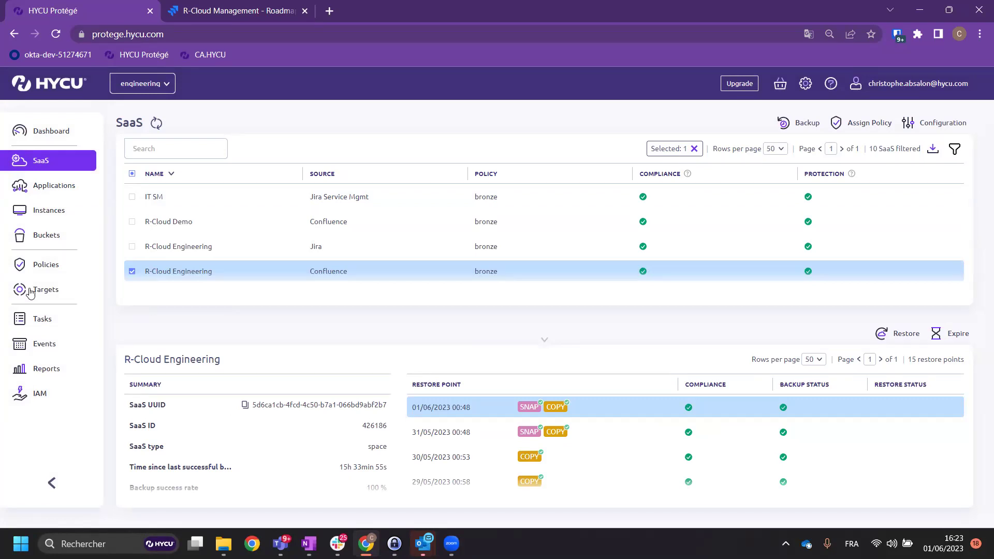
Switch the active protection set to sales-marketing
{"action": "left_click", "coordinate": [149, 85]}
{"action": "left_click", "coordinate": [158, 155]}
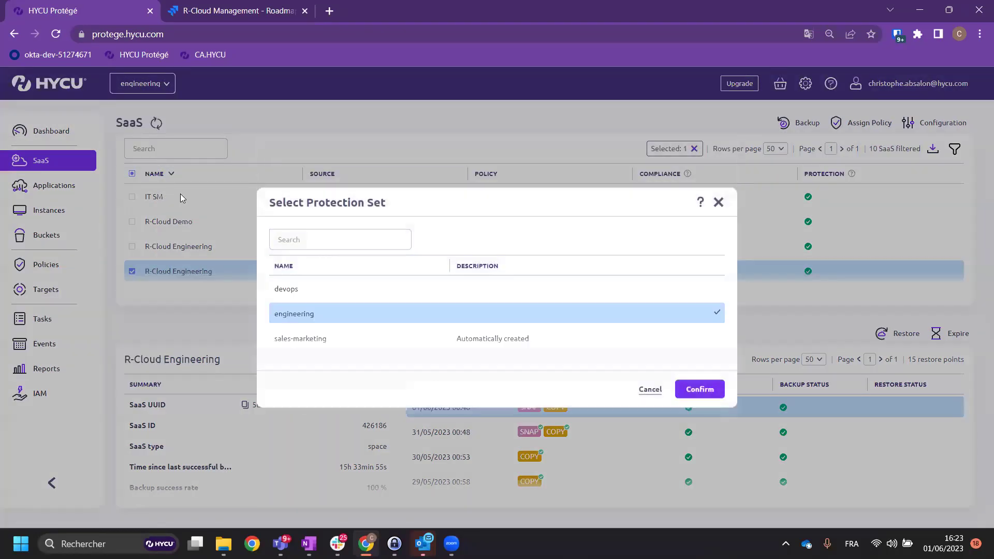
{"action": "left_click", "coordinate": [303, 338]}
{"action": "left_click", "coordinate": [700, 389]}
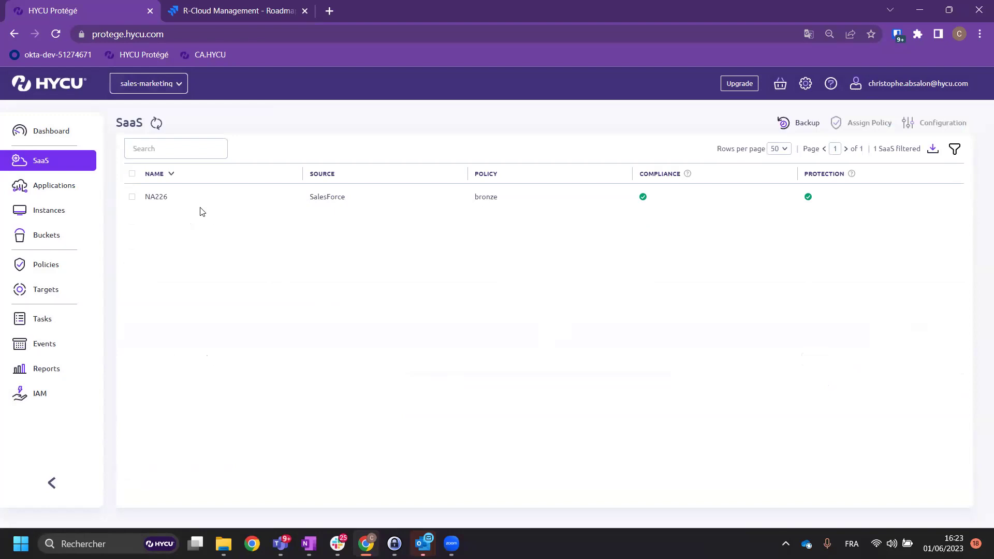
Review the restore options for the Salesforce instance NA226, closing them without restoring
{"action": "left_click", "coordinate": [198, 205]}
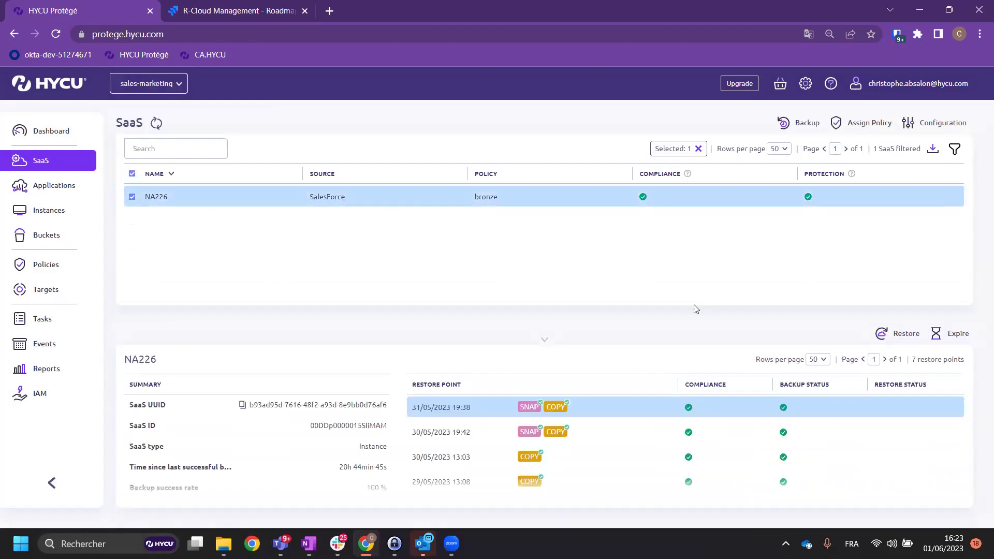
{"action": "left_click", "coordinate": [891, 334]}
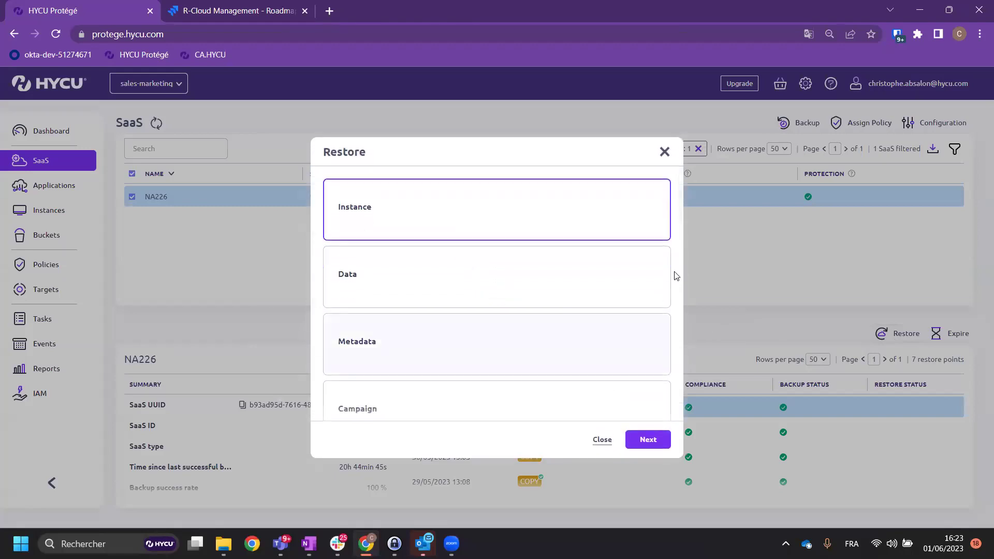
{"action": "left_click_drag", "start_coordinate": [679, 214], "coordinate": [625, 427]}
{"action": "left_click", "coordinate": [601, 439]}
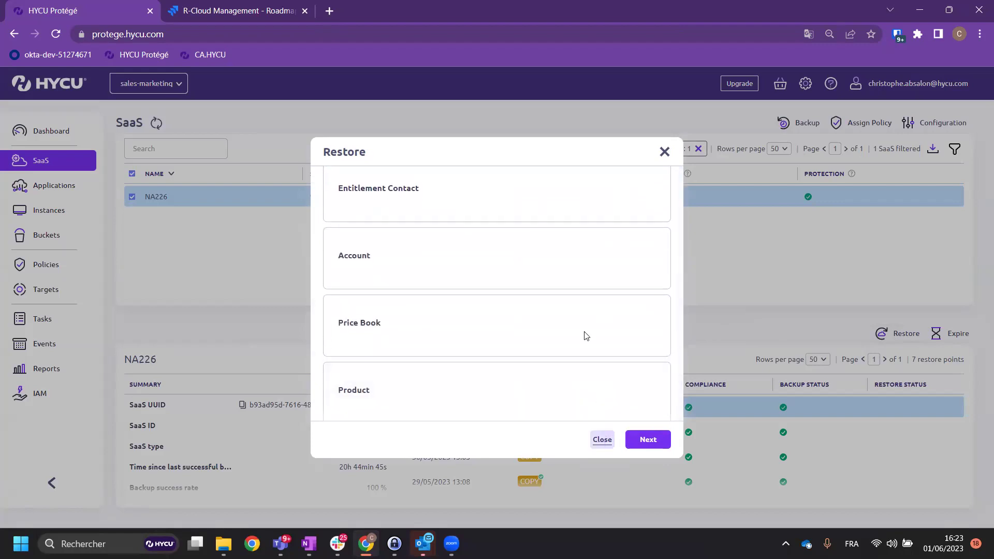